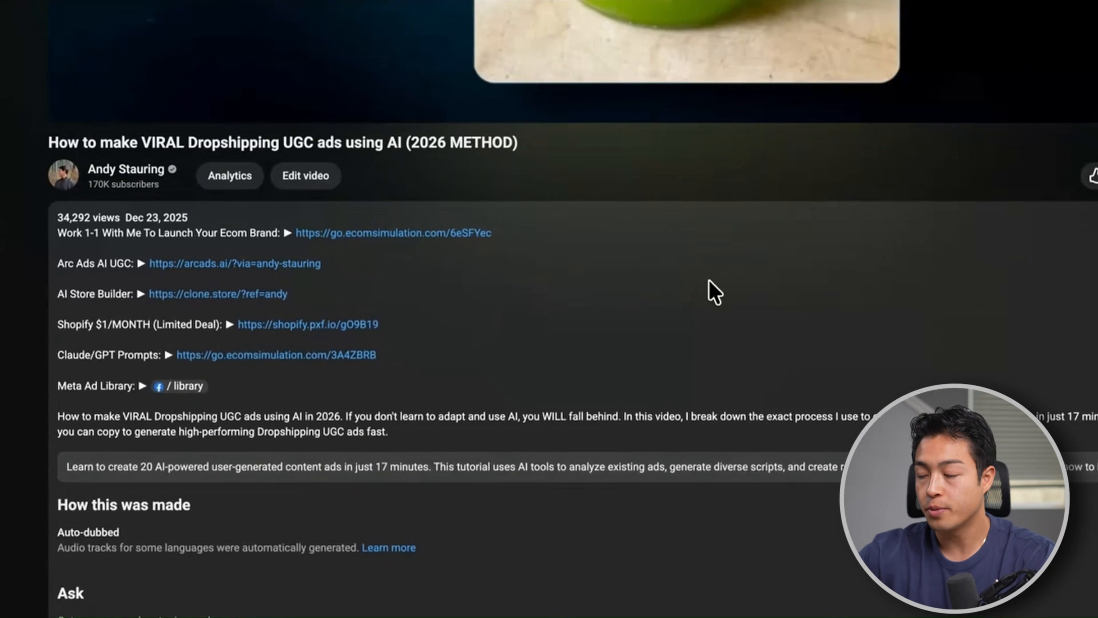
Open the Arcads AI UGC link from the video description and browse the full catalogue of tools, models and presets
left_click(245, 263)
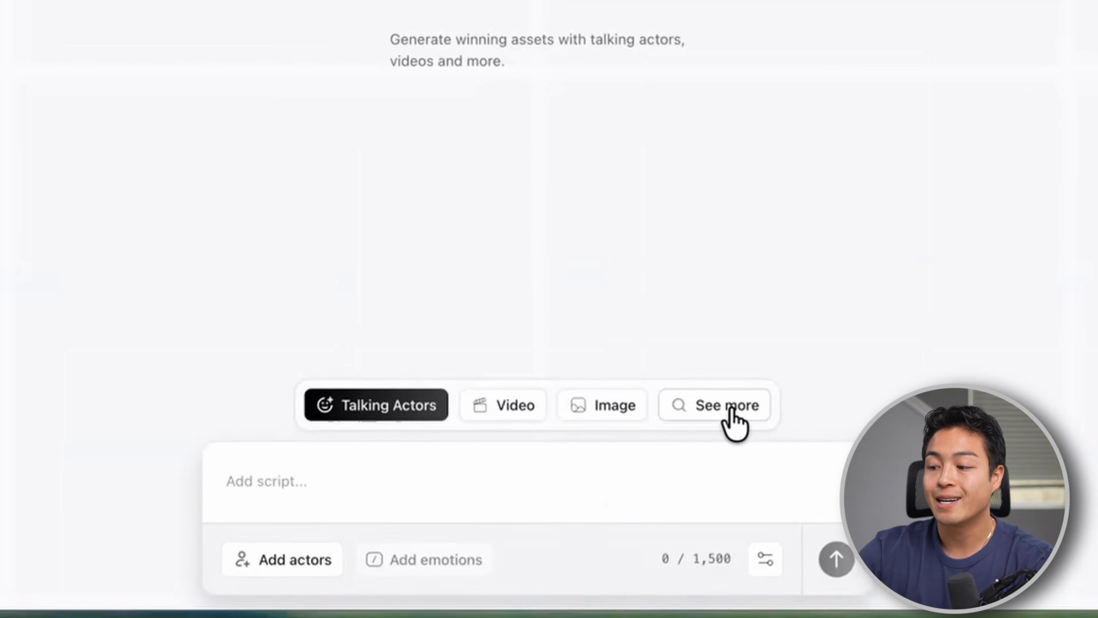
left_click(731, 411)
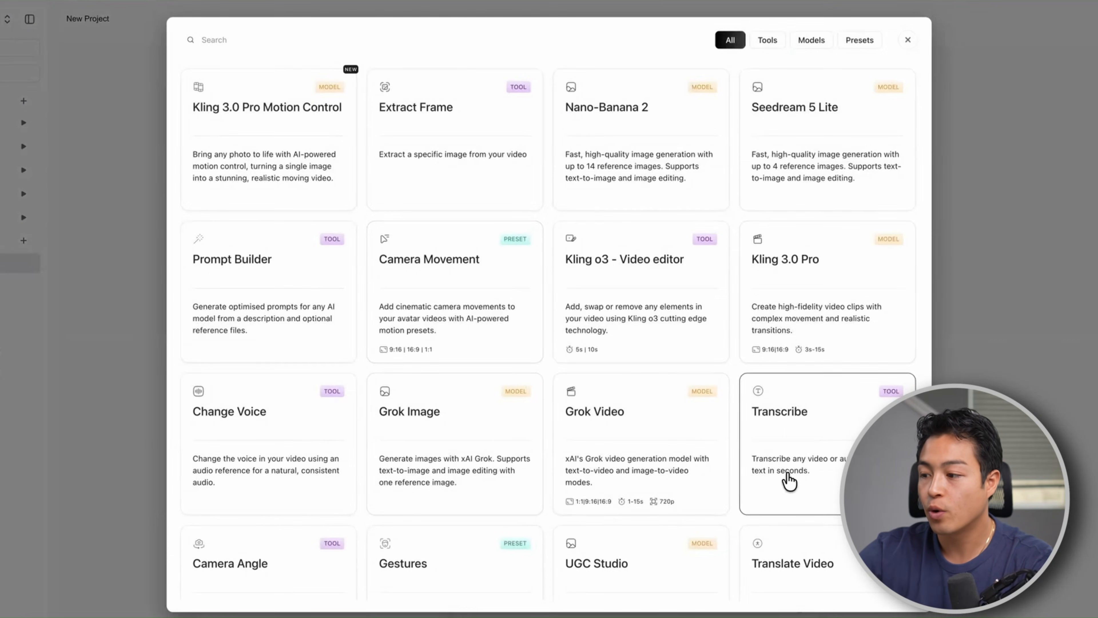
scroll(627, 448, "down", 8)
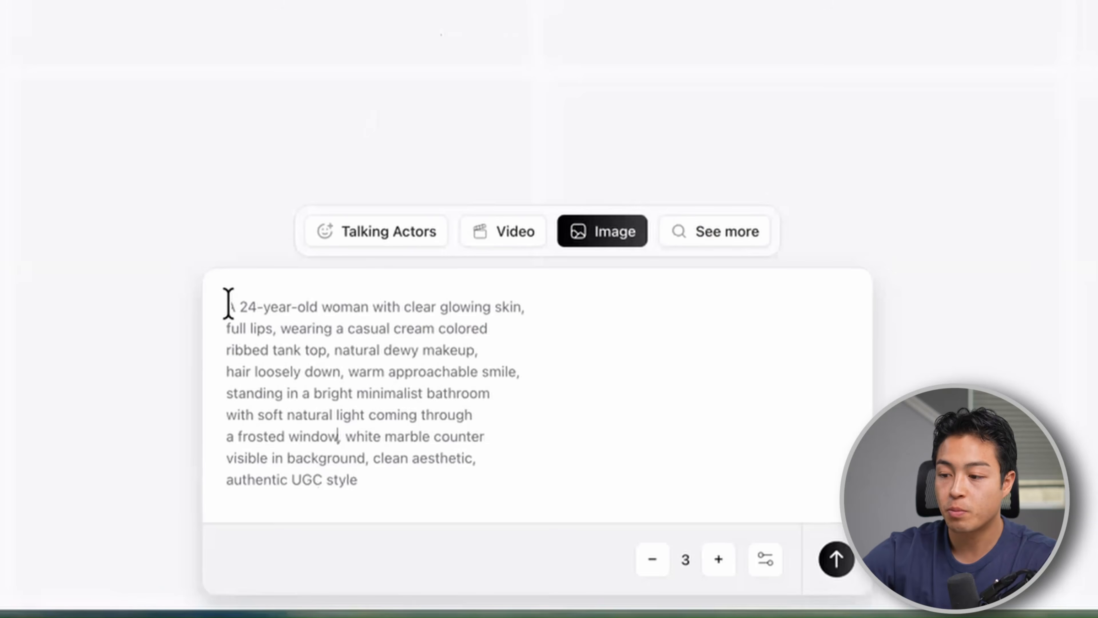
left_click_drag(228, 304, 365, 459)
left_click(366, 458)
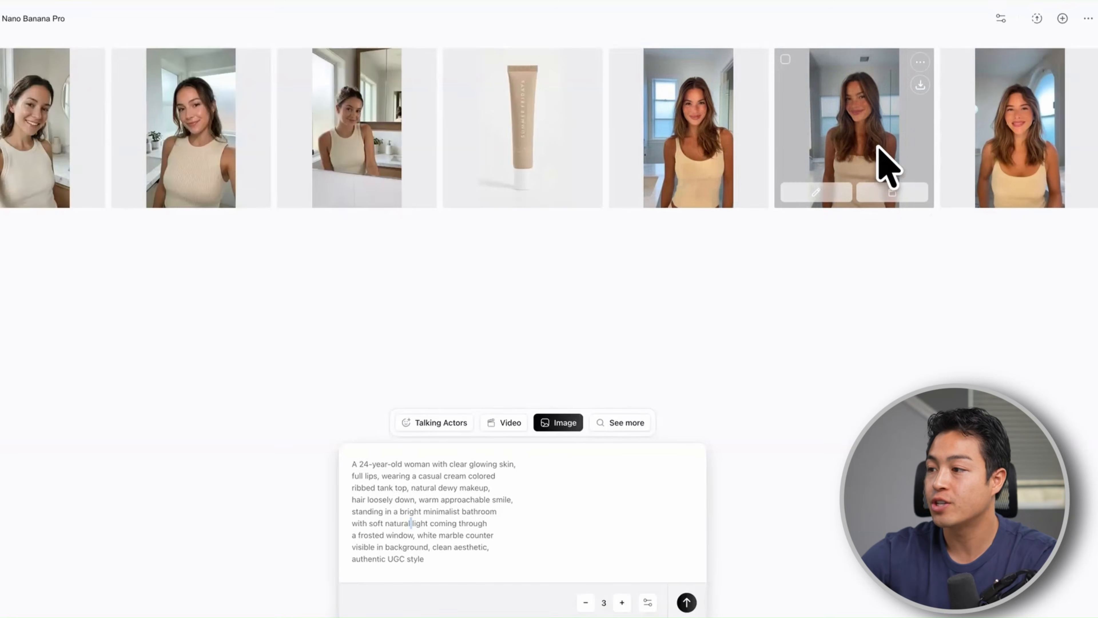
Examine the generated bathroom portraits of the woman at full size, together with the prompt used for them
left_click(866, 147)
left_click(960, 138)
left_click(968, 136)
left_click(899, 137)
left_click(878, 147)
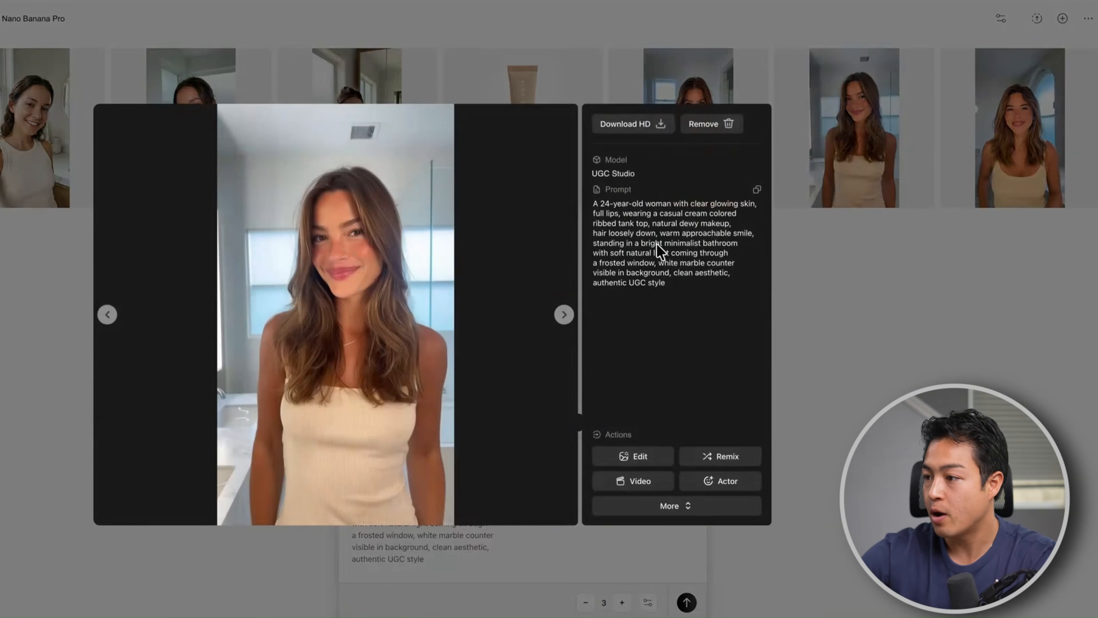
left_click_drag(608, 212, 661, 273)
left_click(864, 218)
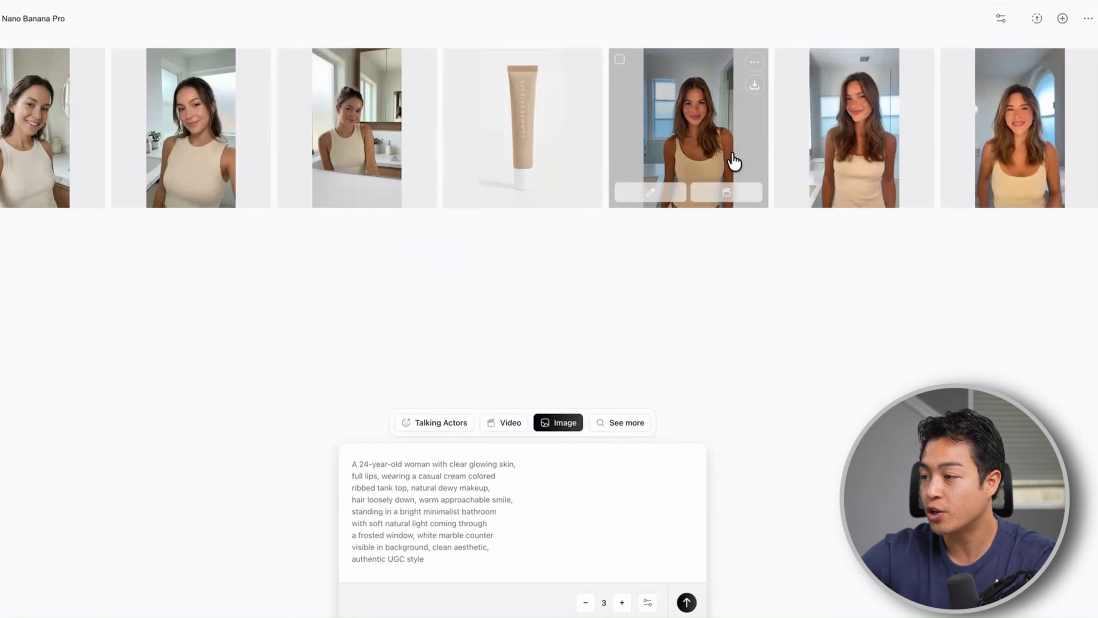
left_click(712, 151)
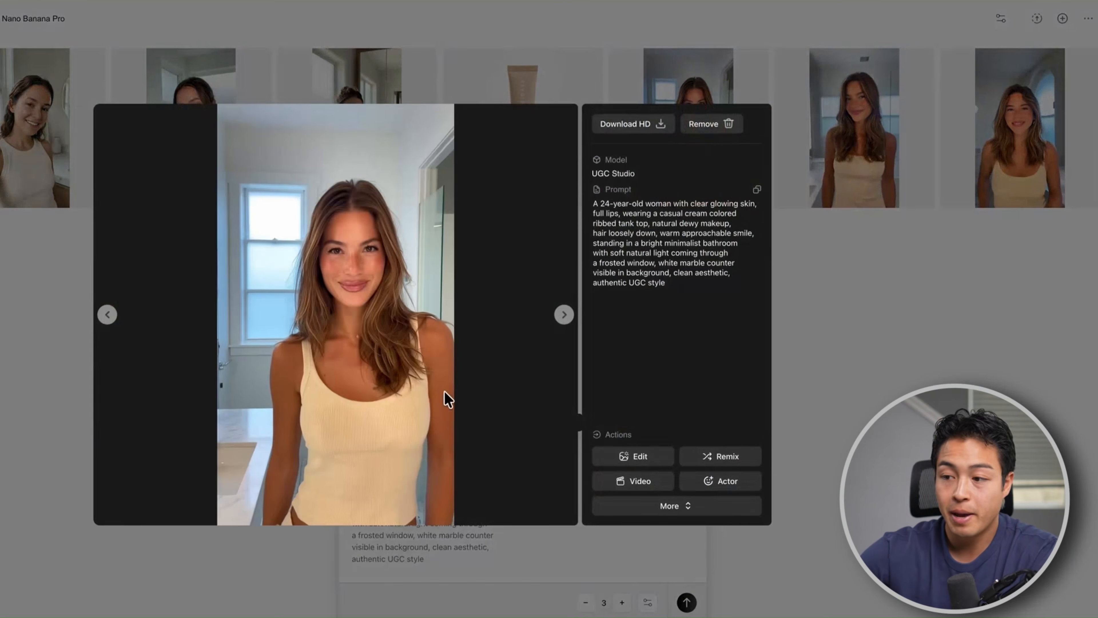
left_click(957, 298)
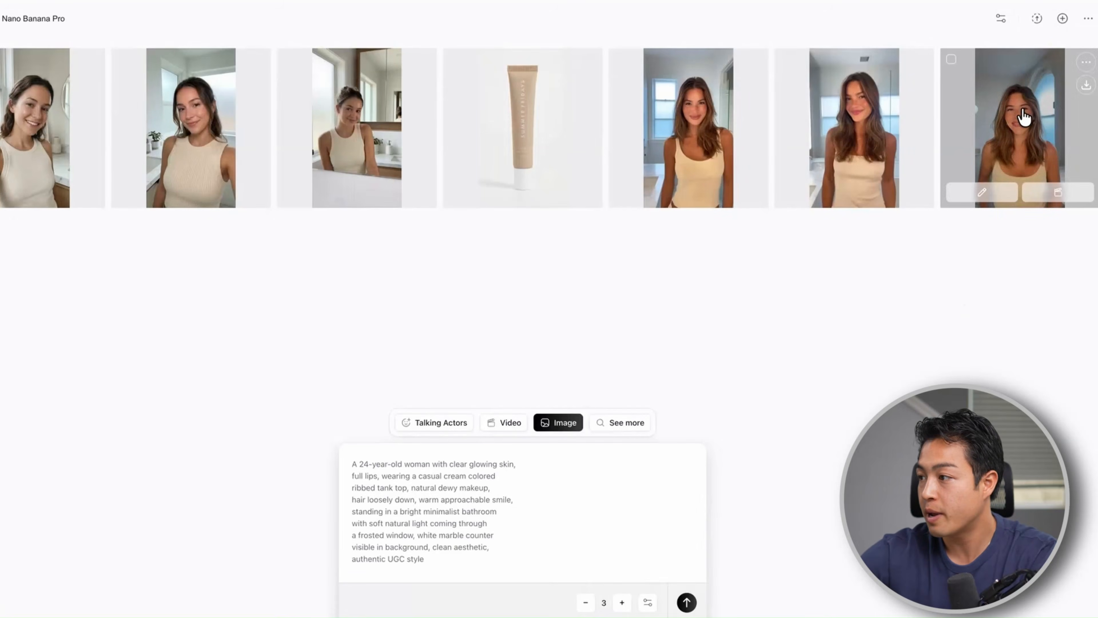
left_click(1024, 115)
left_click(866, 306)
left_click(841, 141)
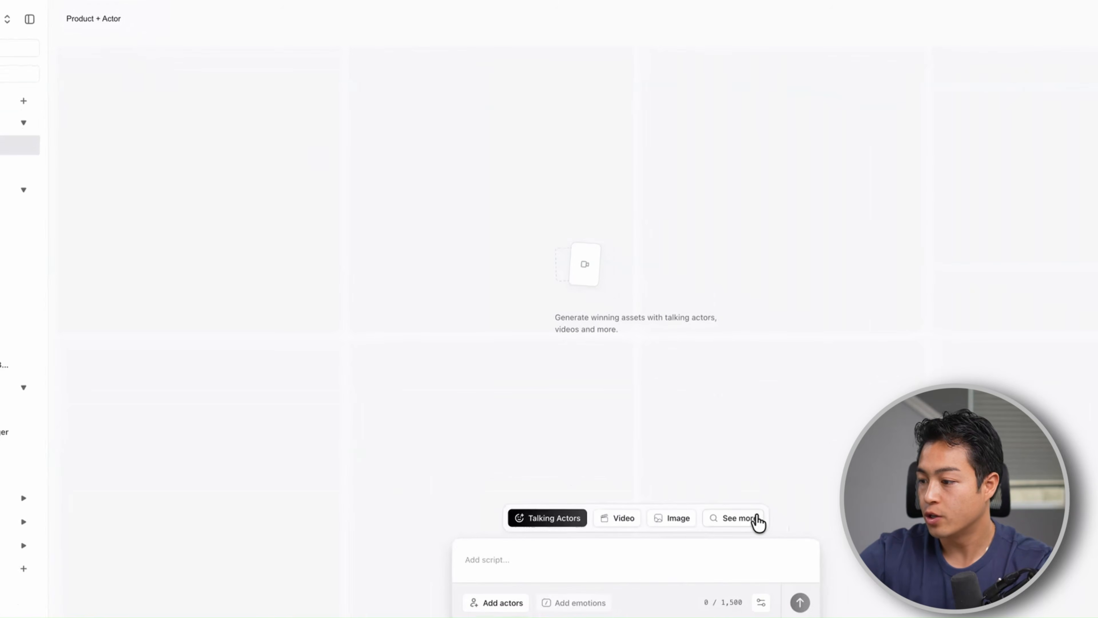
Capture the main tube photo from the Summer Fridays Lip Butter Balm Vanilla product page as a reference image
left_click(758, 523)
scroll(611, 411, "down", 15)
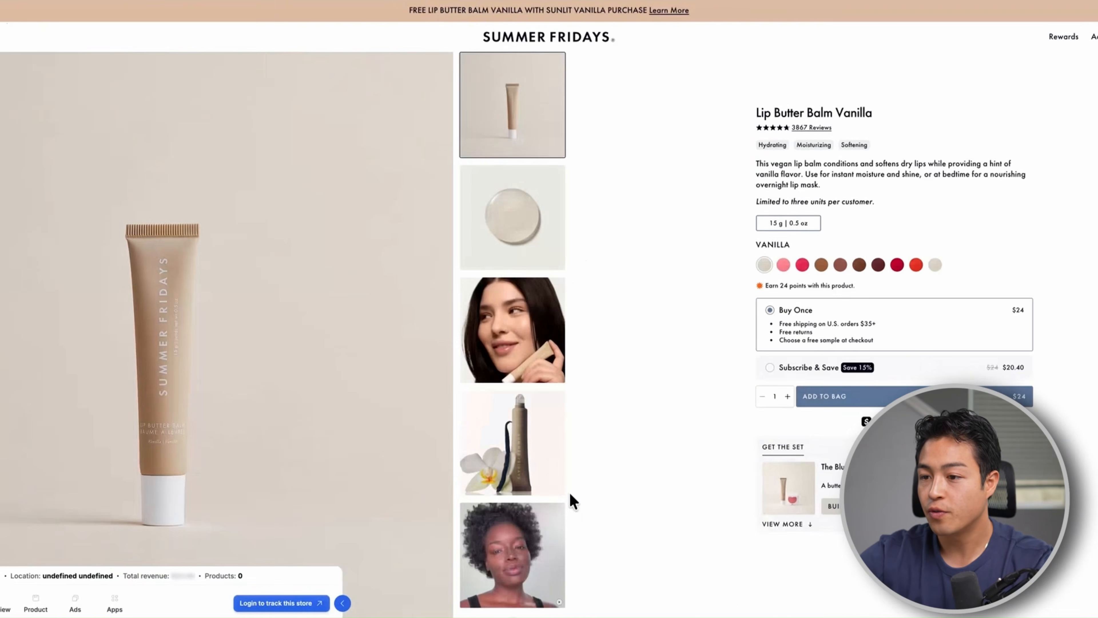
scroll(206, 333, "down", 1)
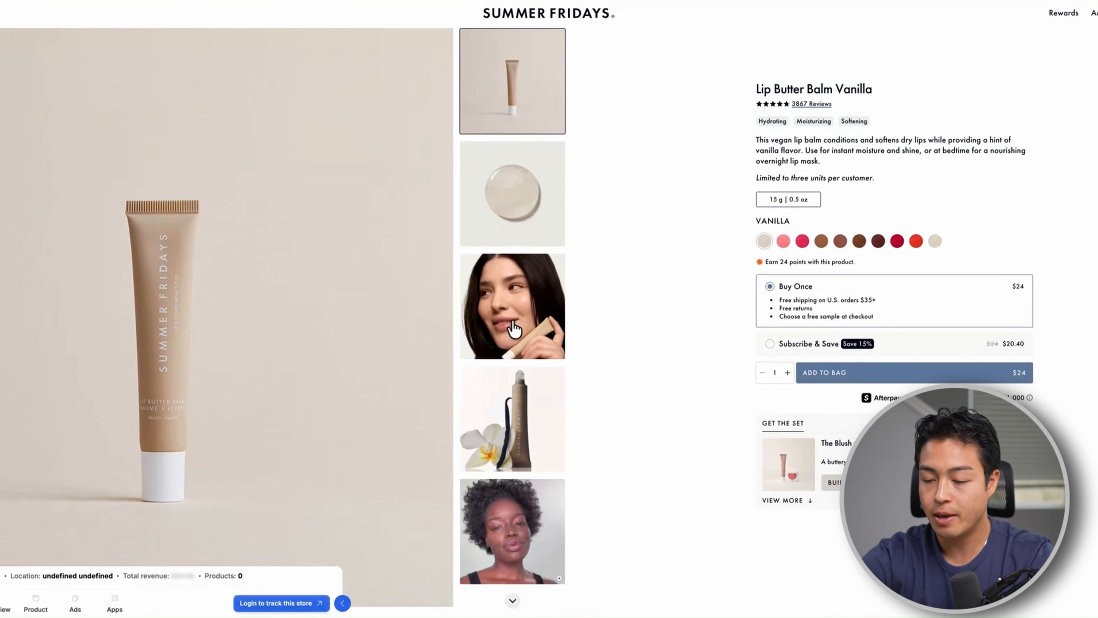
left_click_drag(0, 119, 423, 554)
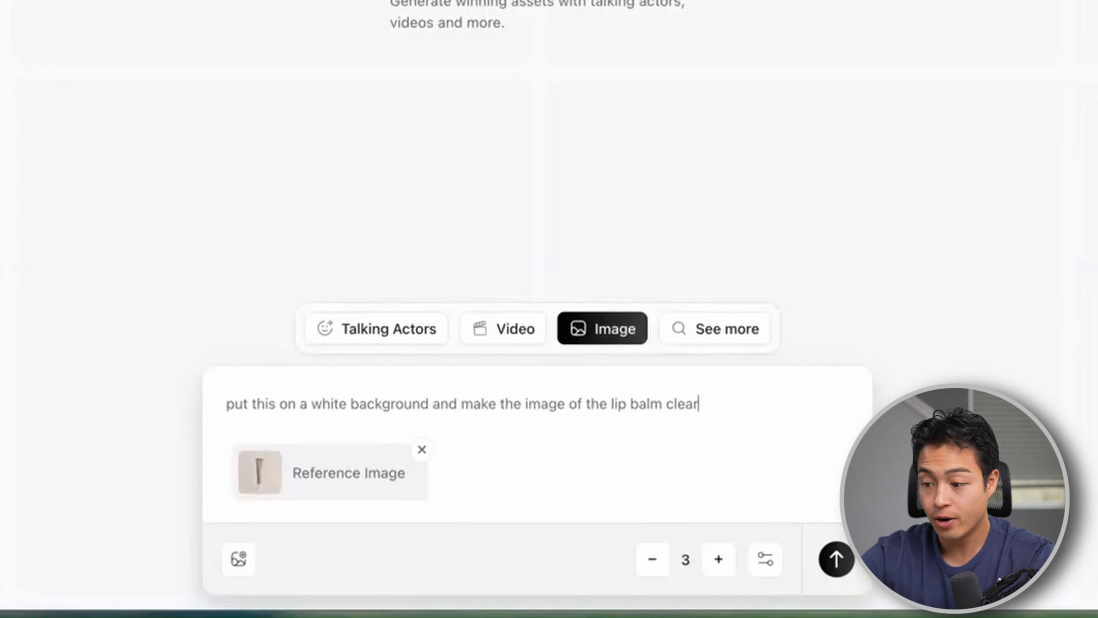
Clear the old reference and attach the woman's portrait and the downloaded "Product + Act...age asset.png" file as reference images
left_click(422, 450)
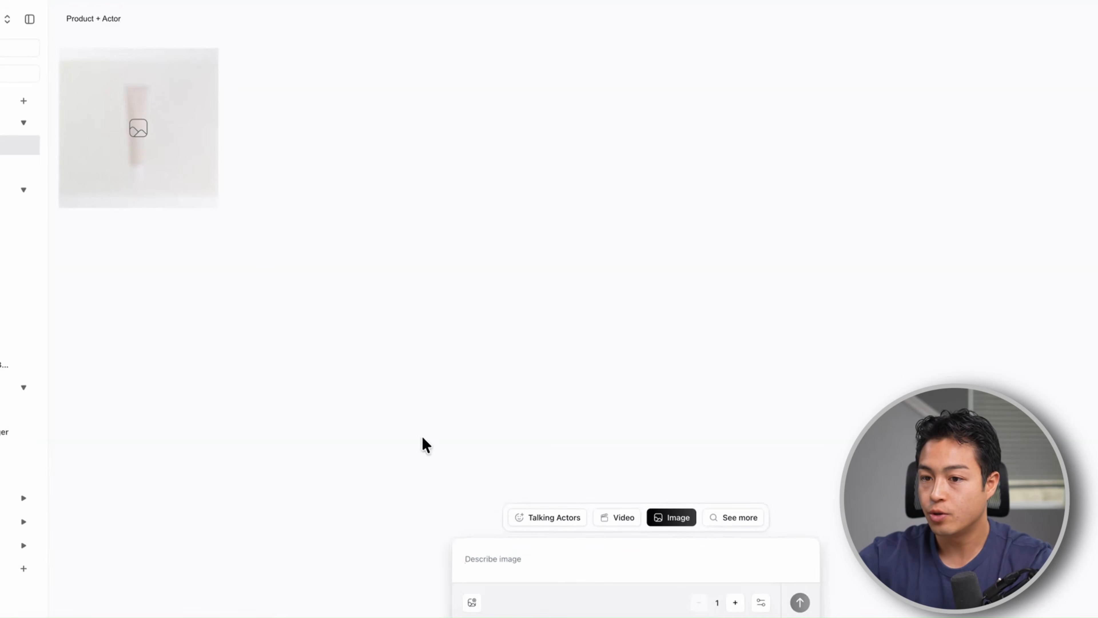
left_click(13, 167)
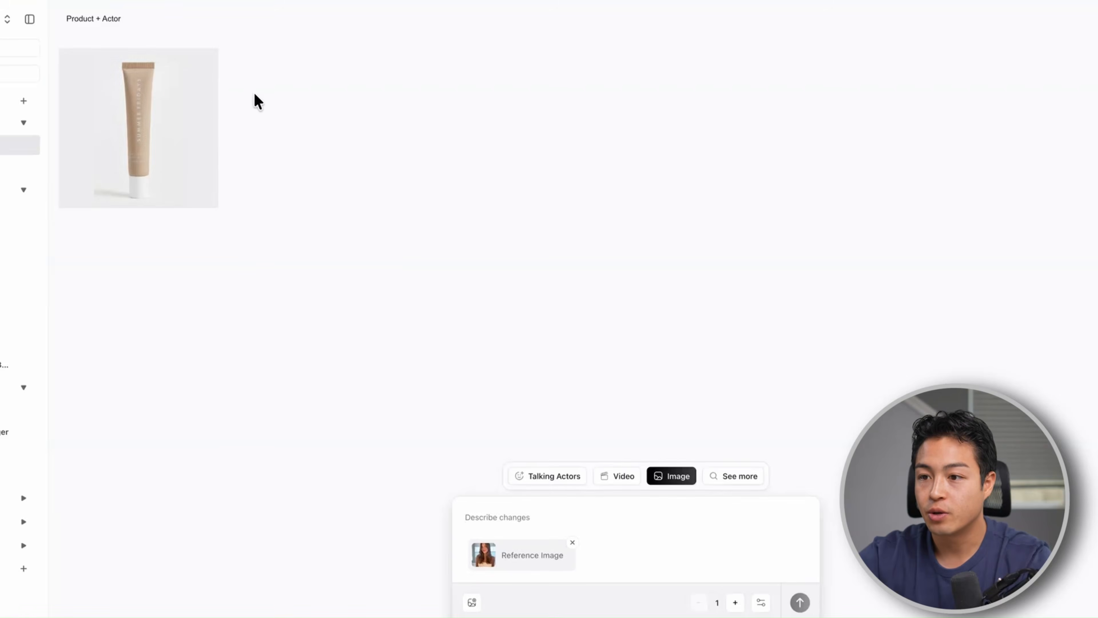
mouse_move(143, 123)
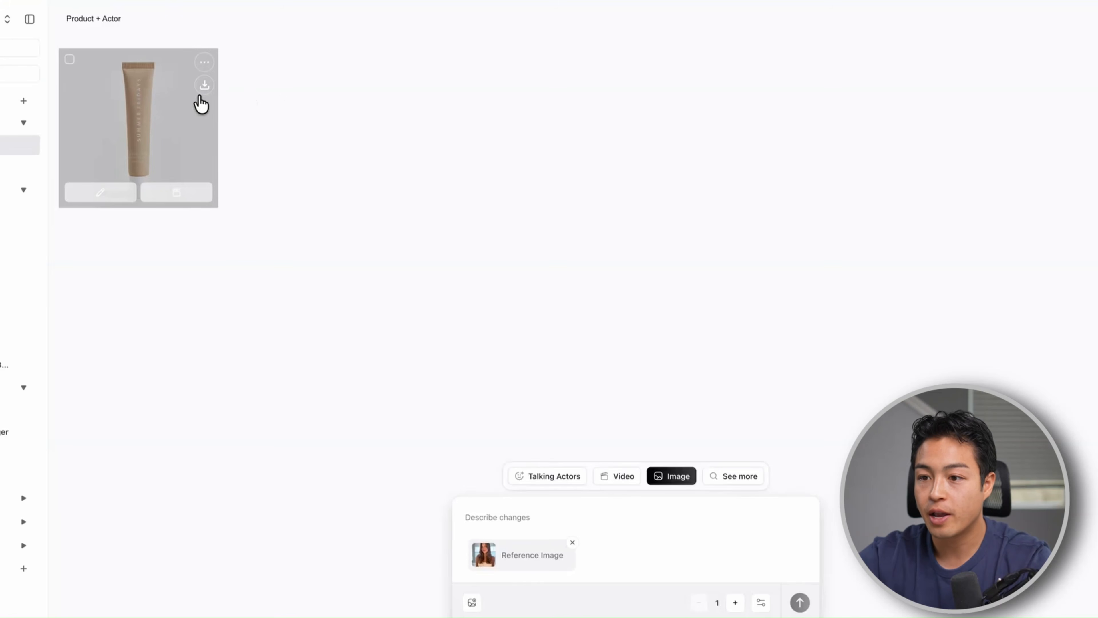
left_click(473, 603)
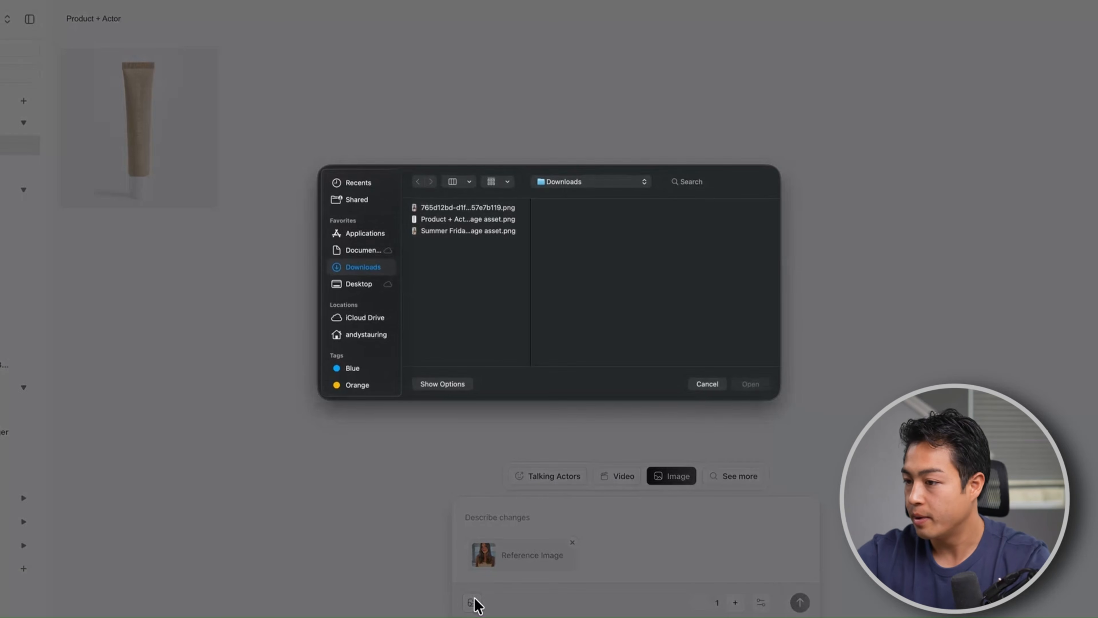
left_click(452, 219)
left_click(751, 384)
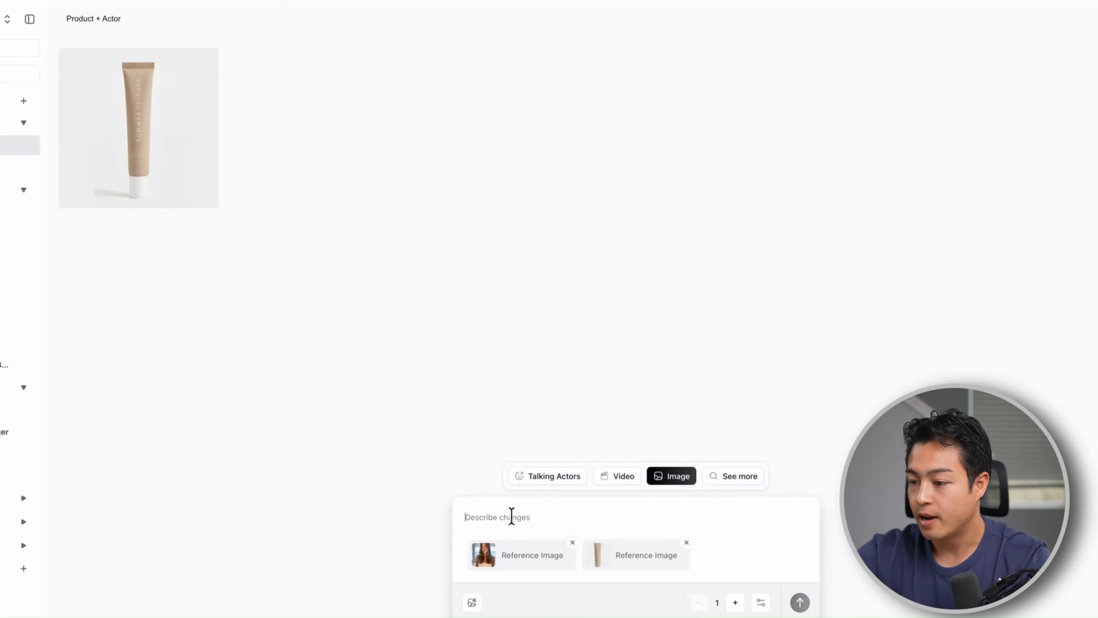
Generate three images from the pasted prompt about the woman presenting the Summer Fridays Lip Butter Balm tube in her right hand
type("Make the woman hold the Summer Fridays Lip Butter Balm tube in her right hand, presenting it toward the camera with a natural relaxed grip, product label clearly visible and facing forward, soft bathroom lighting, her expression warm and natural, product in focus")
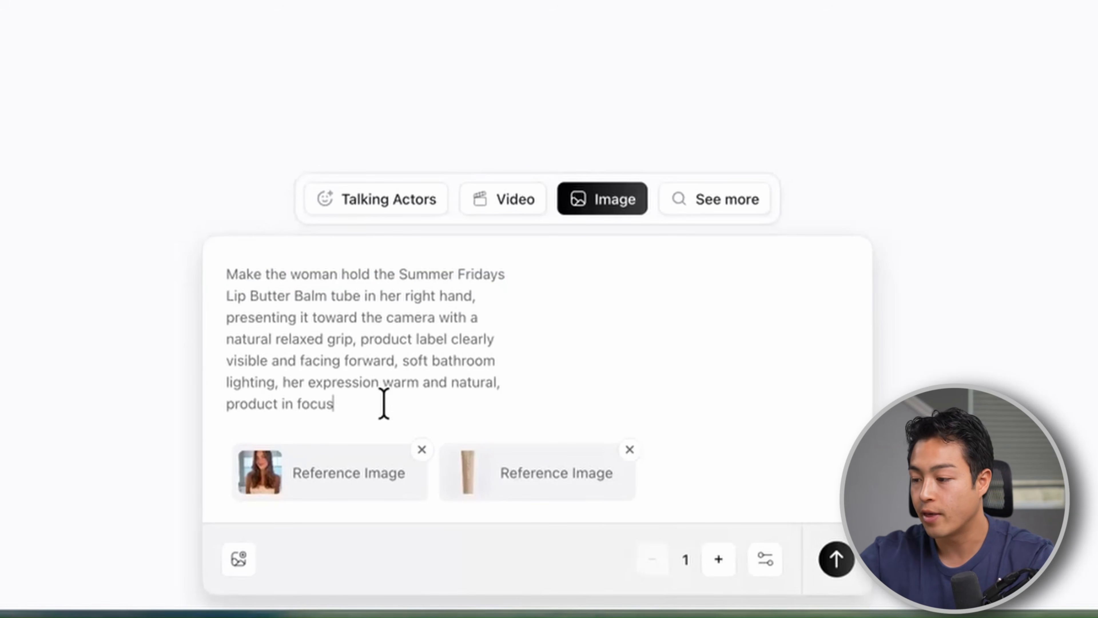
left_click(719, 559)
left_click(718, 559)
left_click(837, 563)
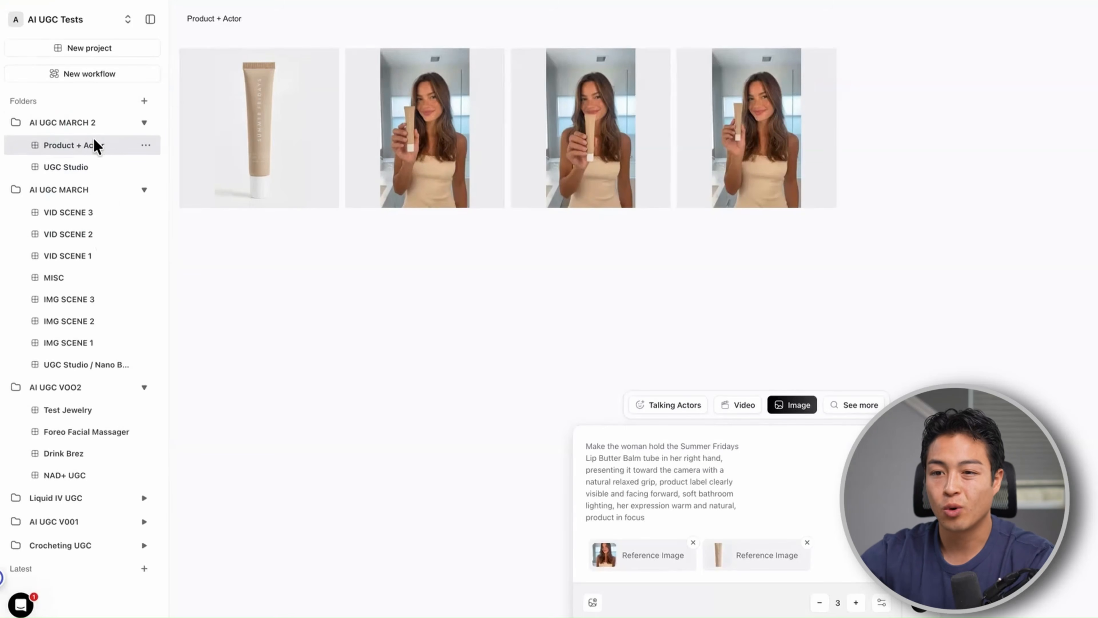
Rename the Product + Actor project as SCENE 1
left_click(176, 201)
left_click(213, 231)
type("SCENE 1")
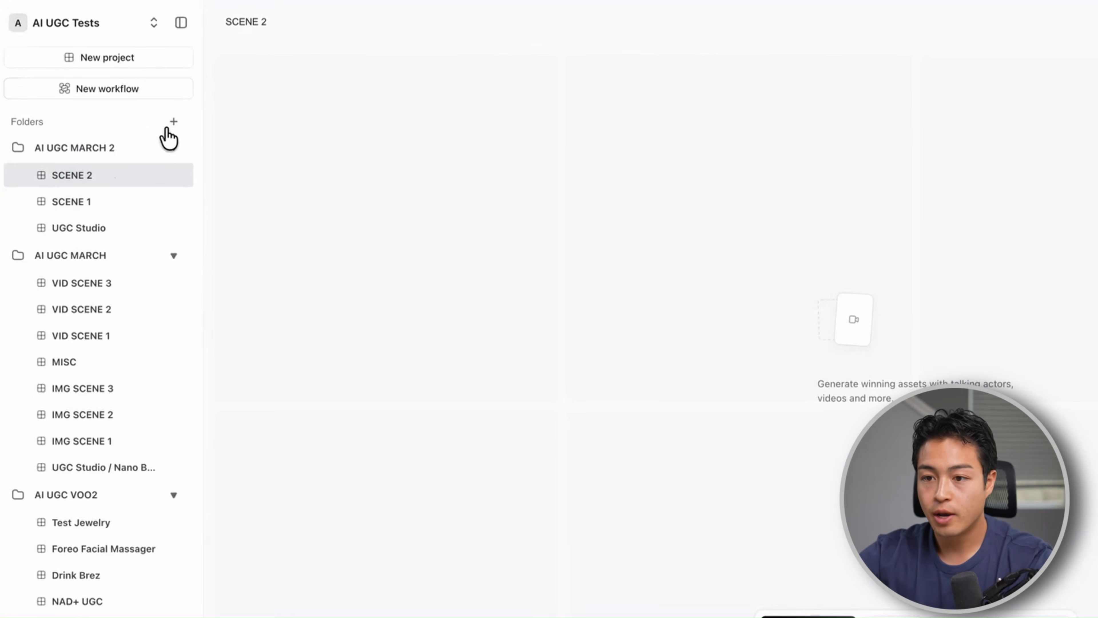
Add a SCENE 3 project to the AI UGC MARCH 2 folder and check the contents of SCENE 1 and SCENE 2
left_click(129, 148)
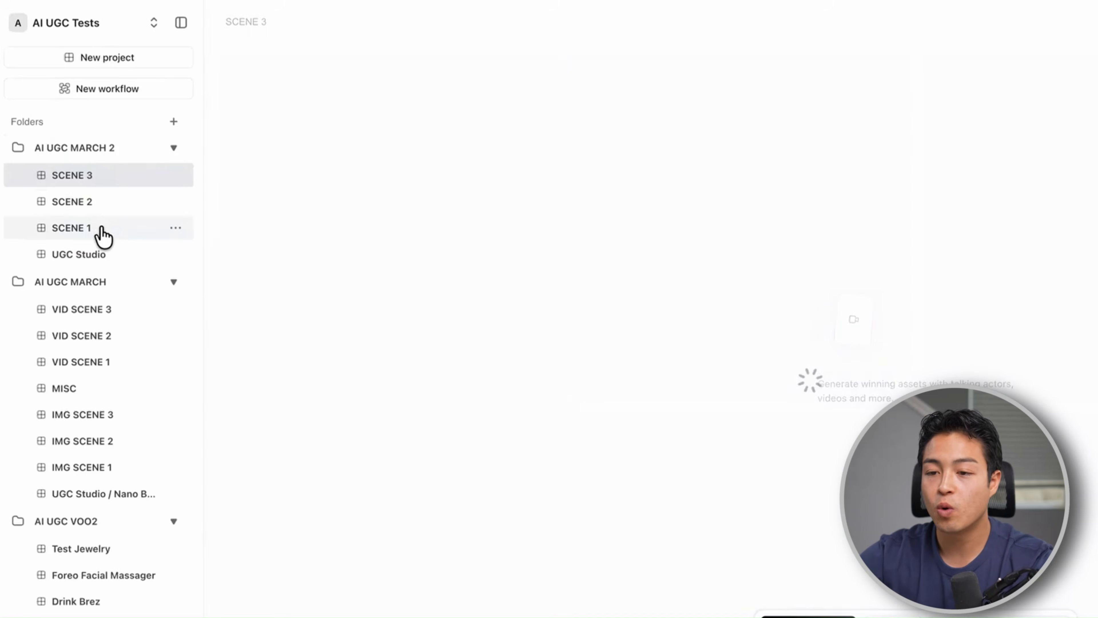
left_click(102, 228)
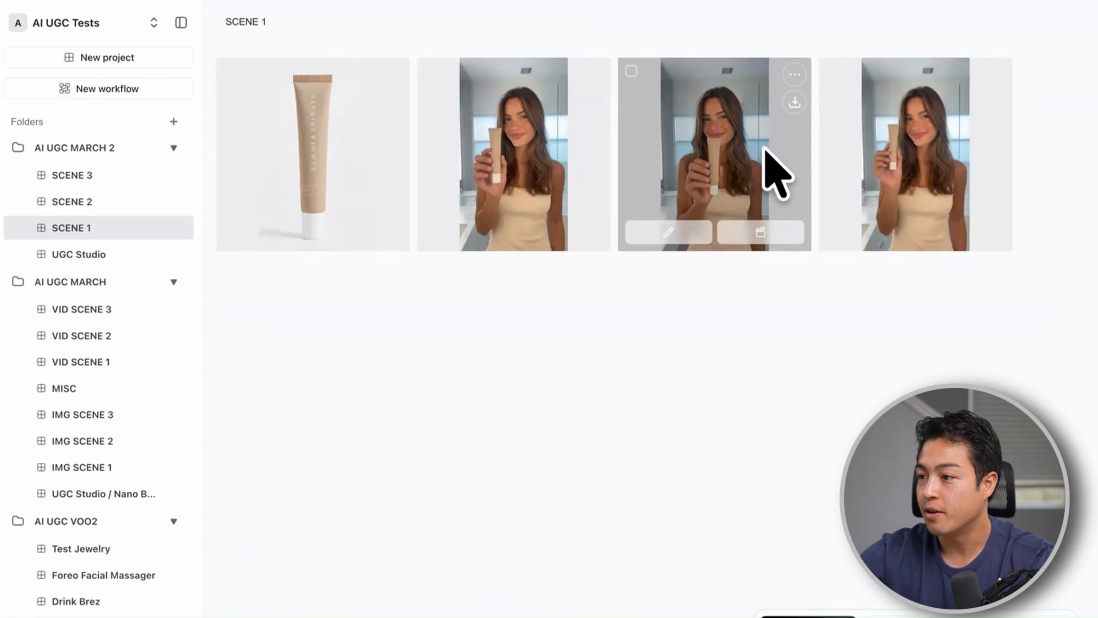
left_click(98, 204)
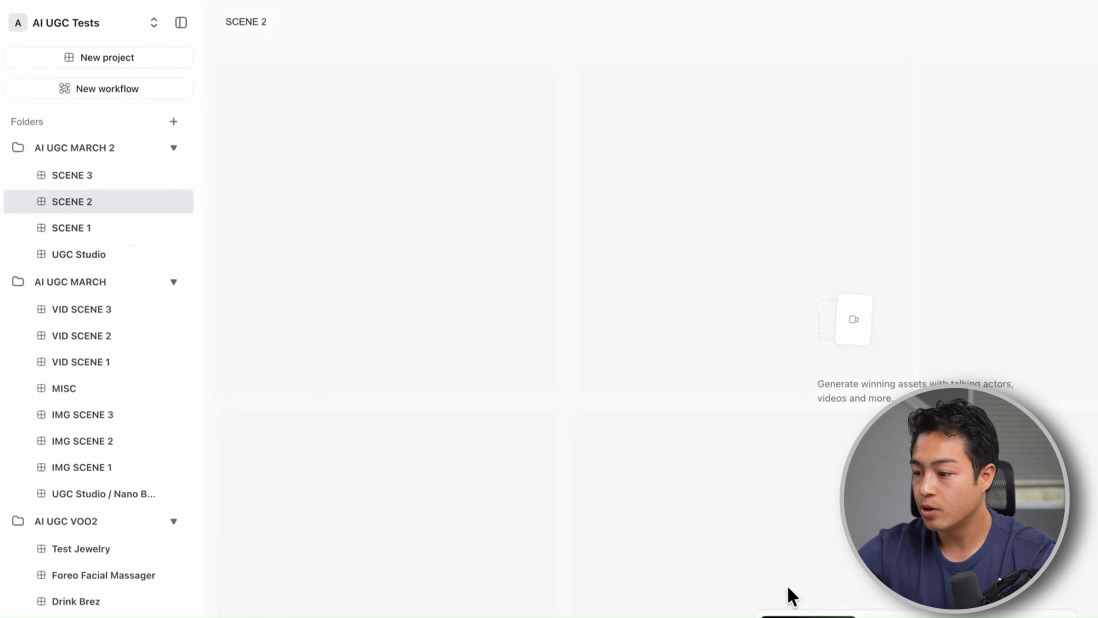
left_click(109, 228)
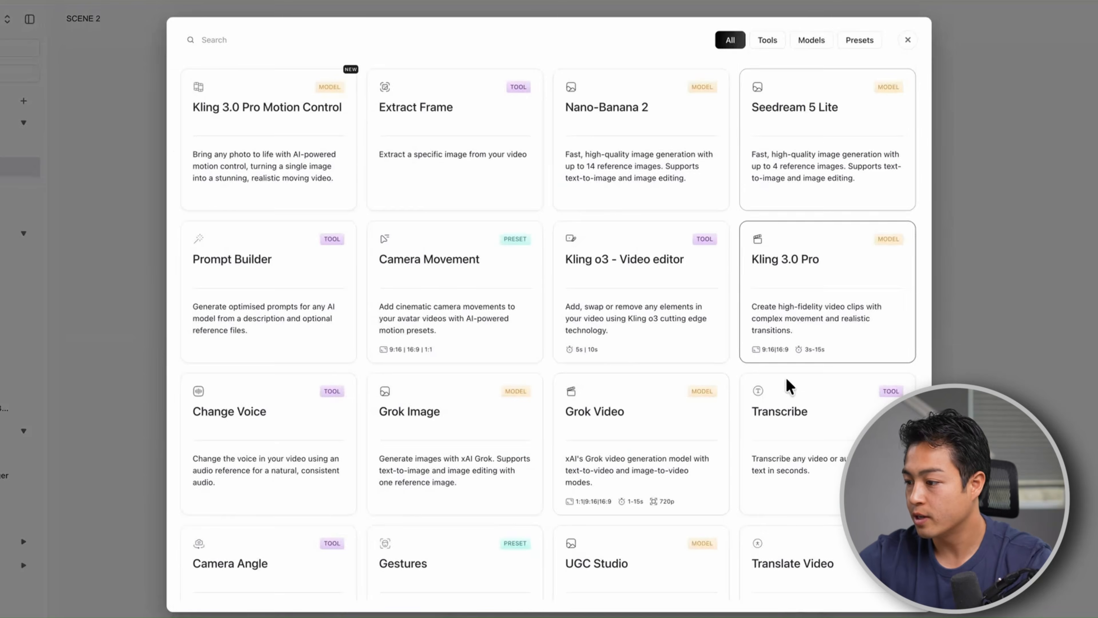
Choose the Nano-Banana Pro image model from the full catalogue for the SCENE 2 project
scroll(792, 380, "down", 10)
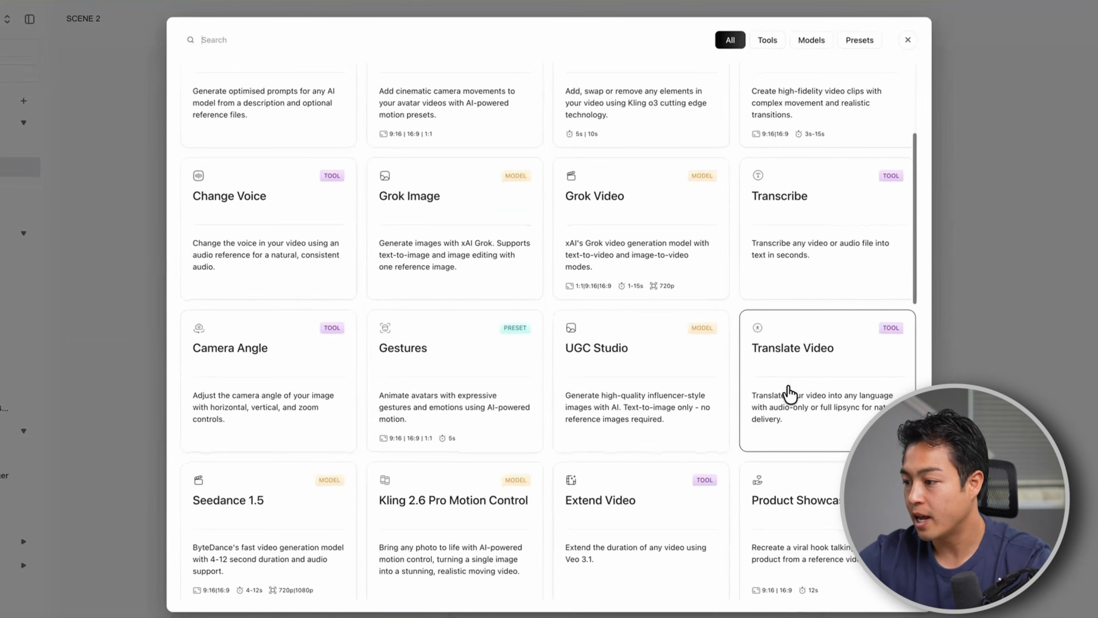
scroll(795, 367, "down", 1)
left_click(792, 368)
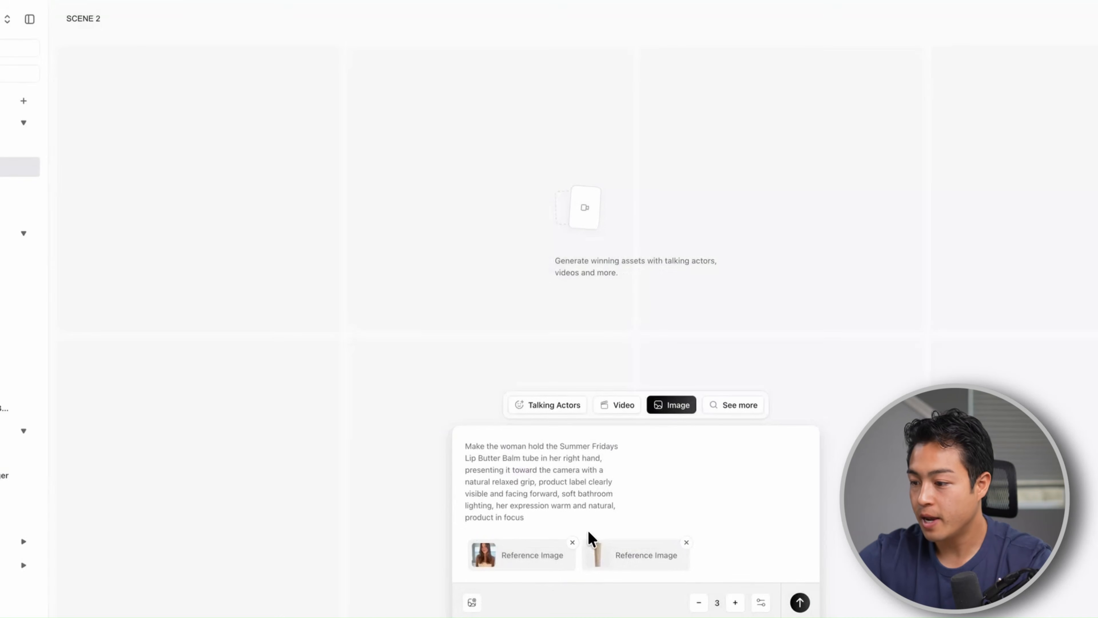
Replace the SCENE 2 prompt with the pasted one about the woman applying the lip balm and generate three images
triple_click(532, 491)
key("ctrl+a")
key("BackSpace")
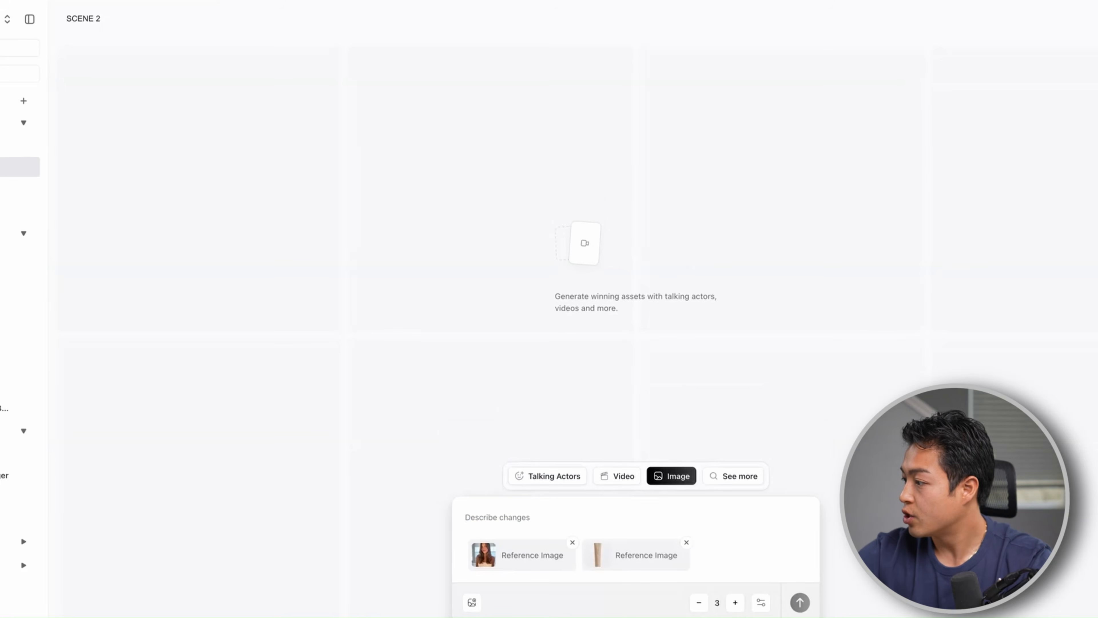
type("The woman is applying the Summer Fridays Lip Butter Balm to her lips, the tube has a clear transparent applicator tip touching her lips, beige tube body visible in her hand, zoomed out enough to show face and upper body, left hand slightly touching her chin, soft natural bathroom lighting, glossy lips visible")
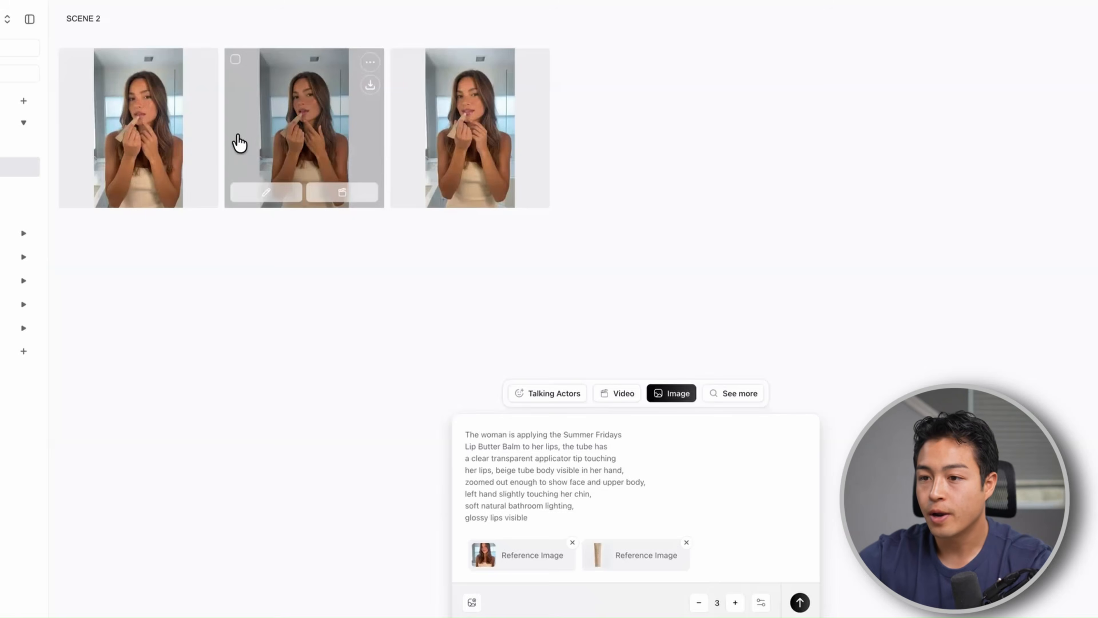
Examine the generated SCENE 2 images of the woman applying the lip balm
left_click(237, 143)
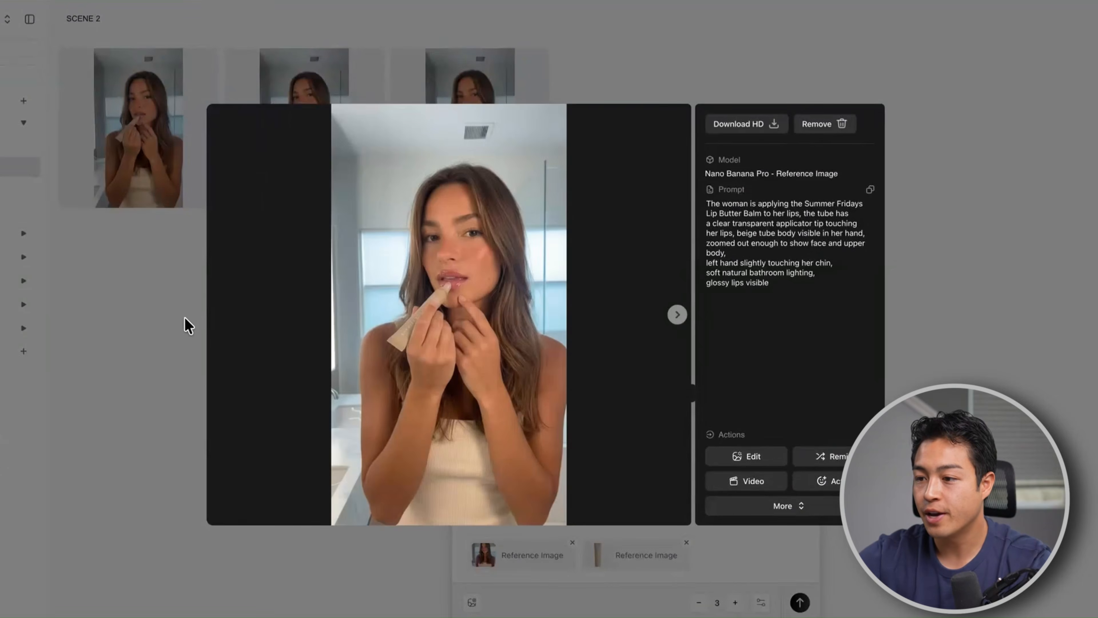
left_click(184, 321)
left_click(375, 113)
left_click(590, 76)
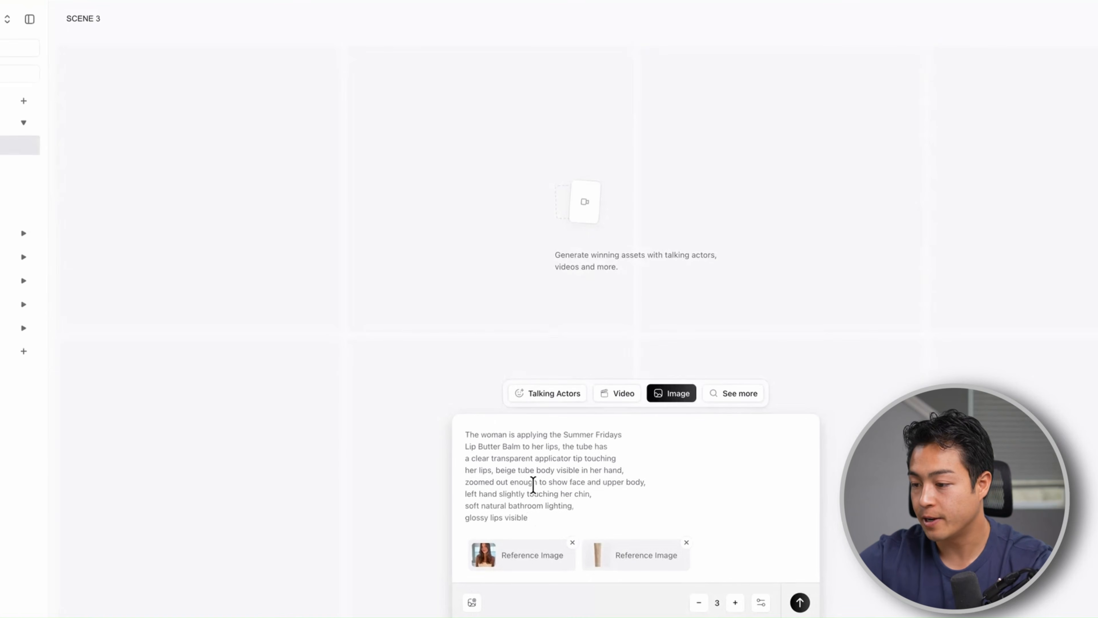
In SCENE 3, replace the prompt with the pasted one about the same woman at a plain white bathroom counter and generate three images
key("super+a")
key("BackSpace")
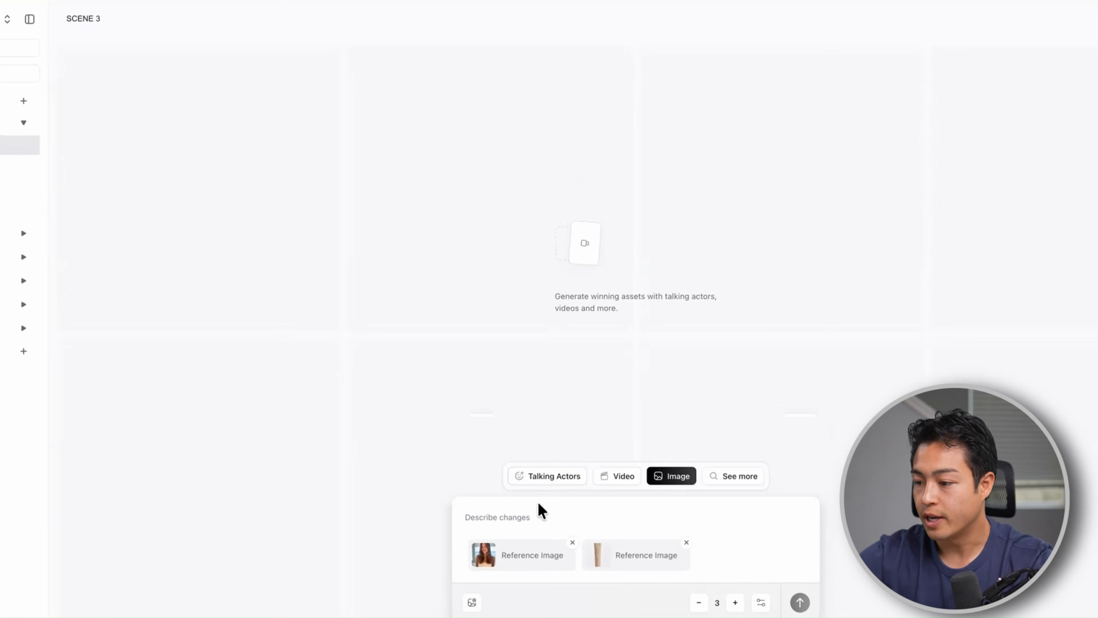
left_click(733, 477)
scroll(683, 416, "down", 10)
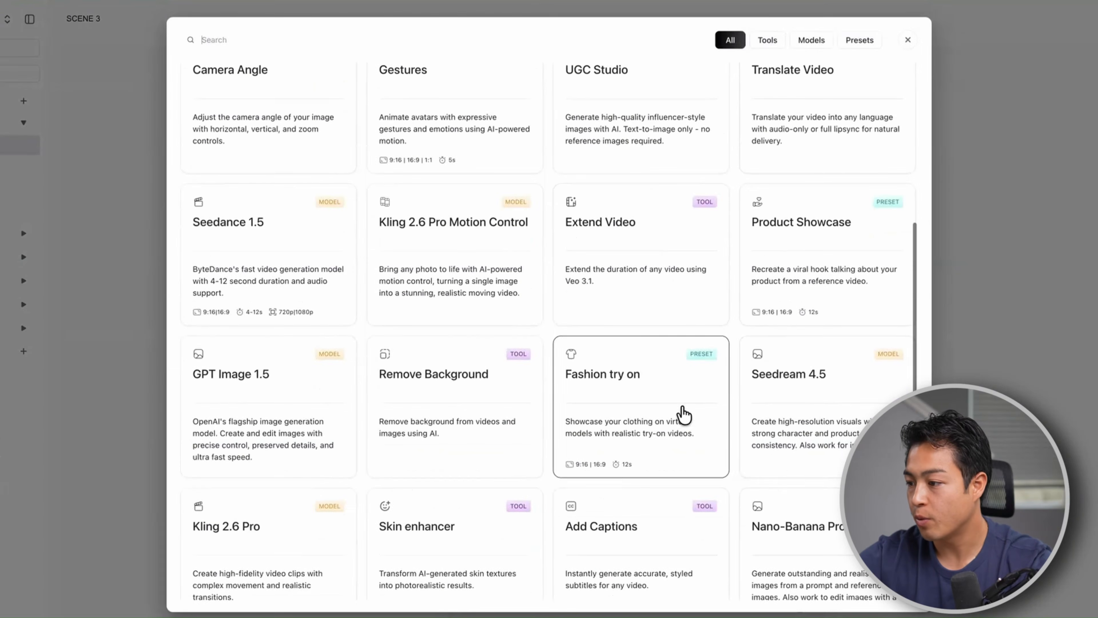
left_click(1023, 290)
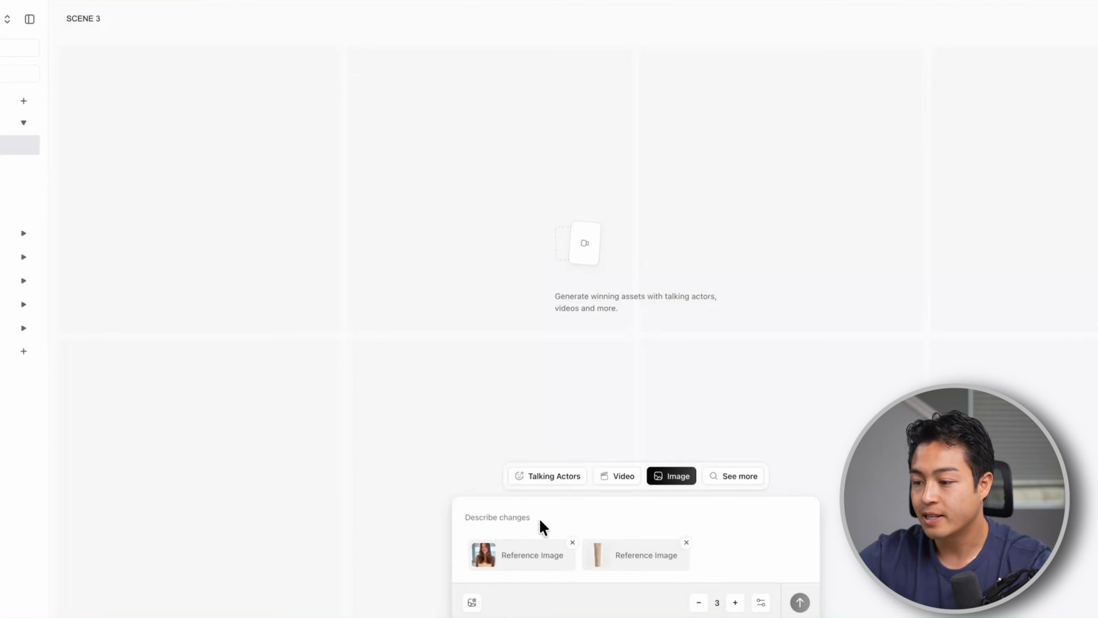
type("Same woman, same lip balm tube in her hand, sitting at a plain white bathroom counter, basic overhead lighting, no styling, filmed on iPhone, casual and natural, no bokeh, no dramatic lighting, simple everyday background")
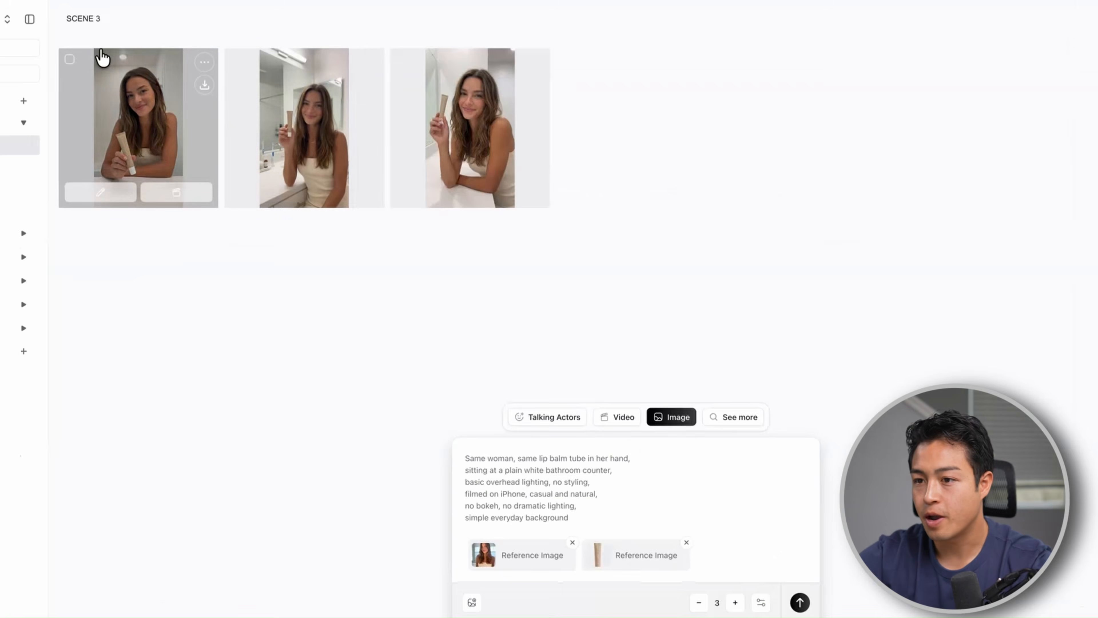
Examine the generated SCENE 3 images of the woman holding the lip balm at the bathroom counter
left_click(102, 58)
left_click(123, 416)
left_click(298, 106)
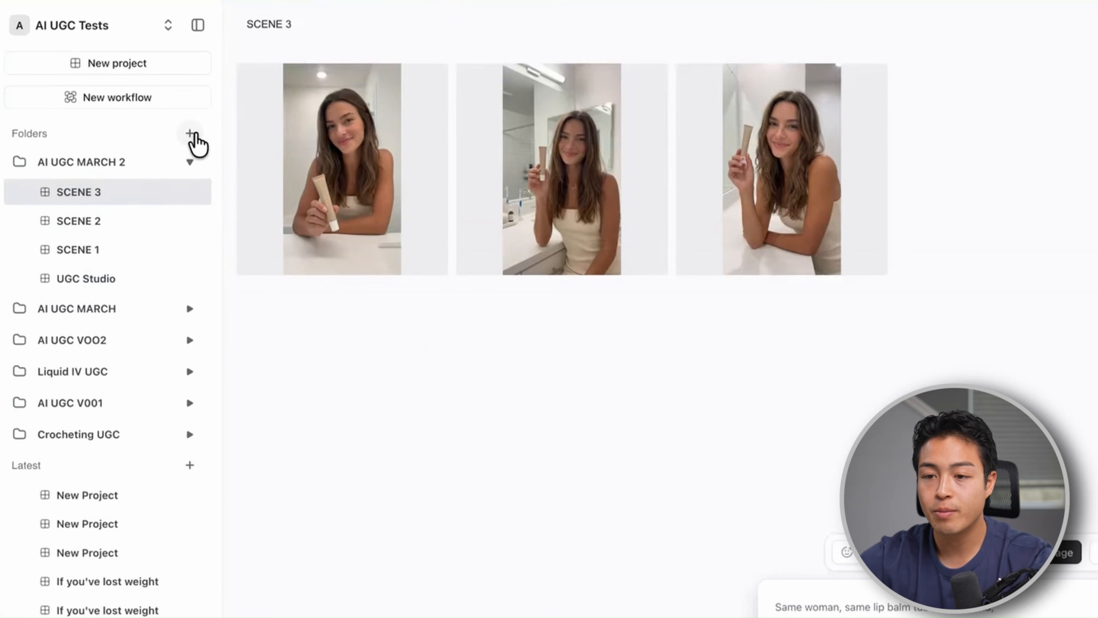
Compare the generated SCENE 1 images and download the first one of the woman holding the lip balm
mouse_move(142, 171)
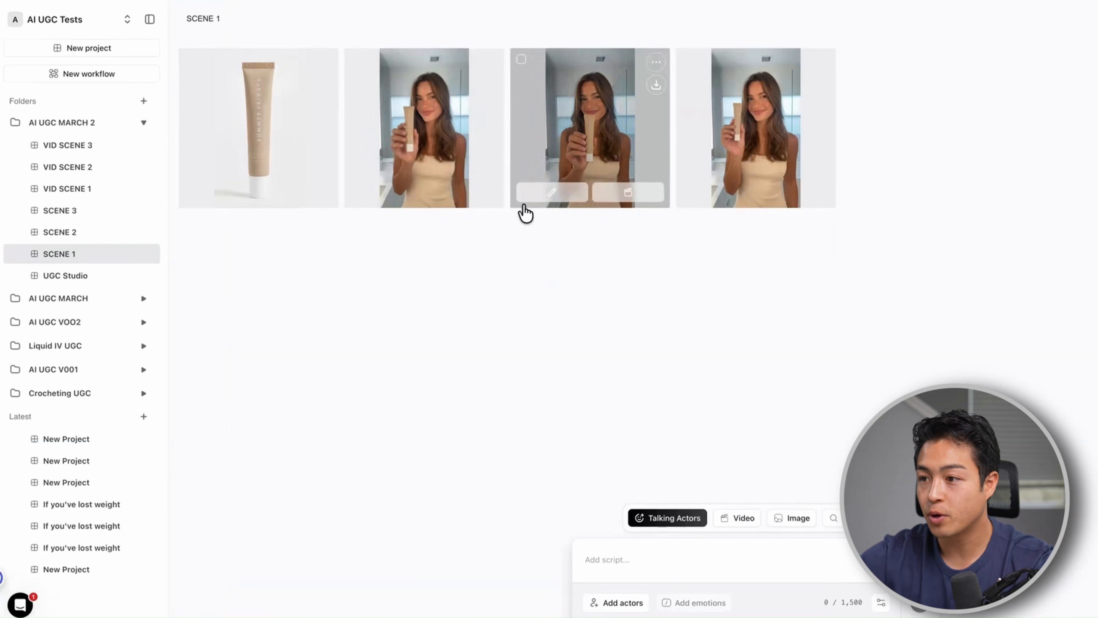
left_click(586, 140)
key("Escape")
left_click(438, 154)
left_click(679, 66)
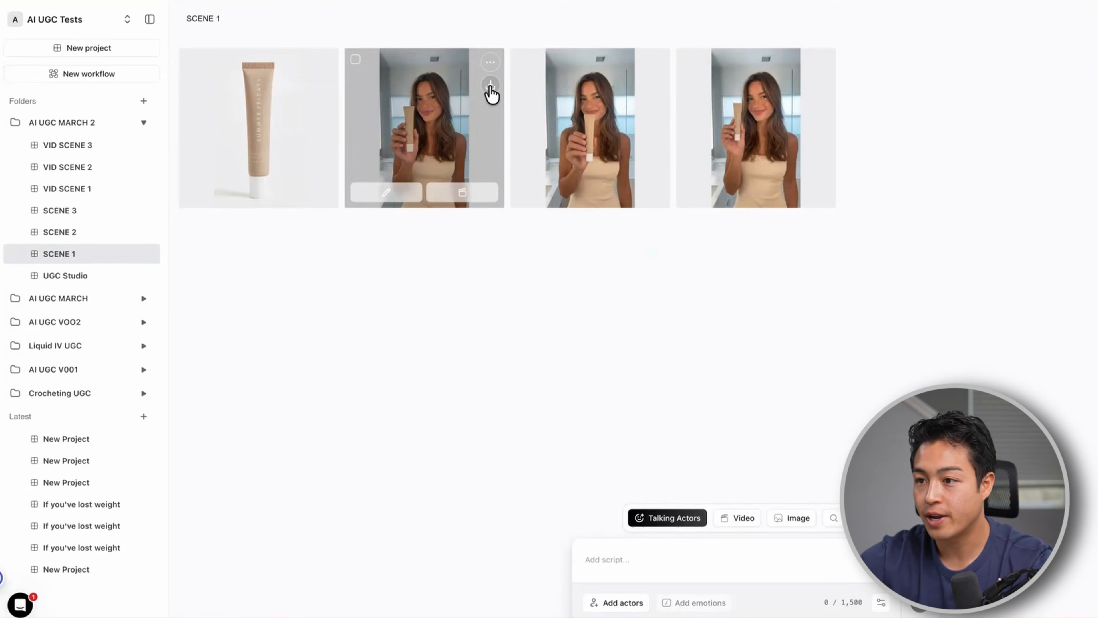
left_click(491, 92)
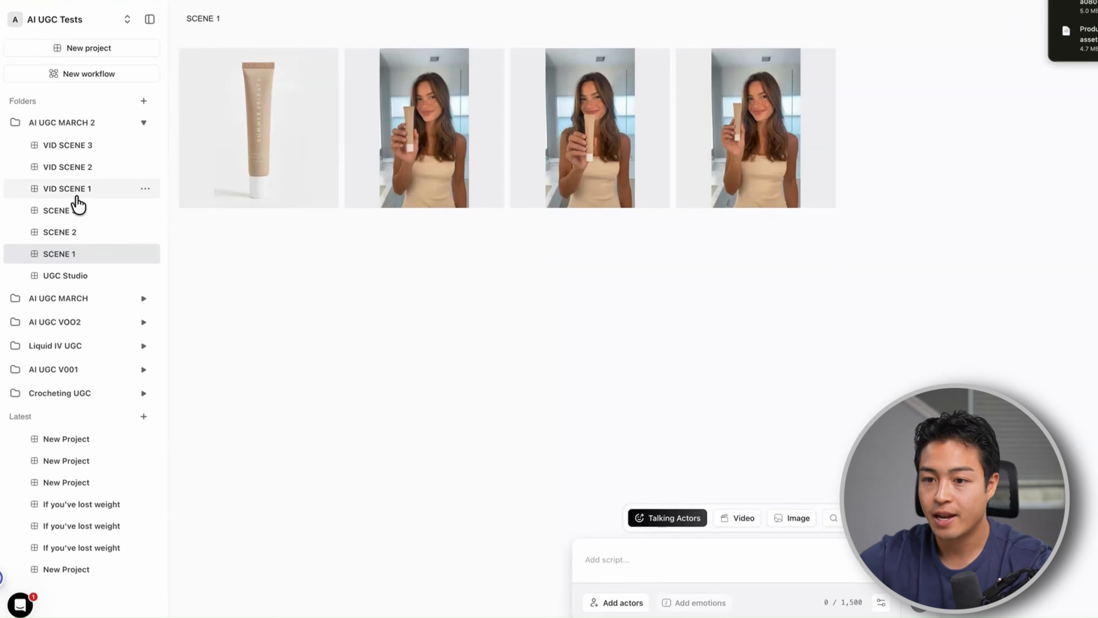
Open the VID SCENE 1 project and select the Veo 3.1 video model
left_click(75, 195)
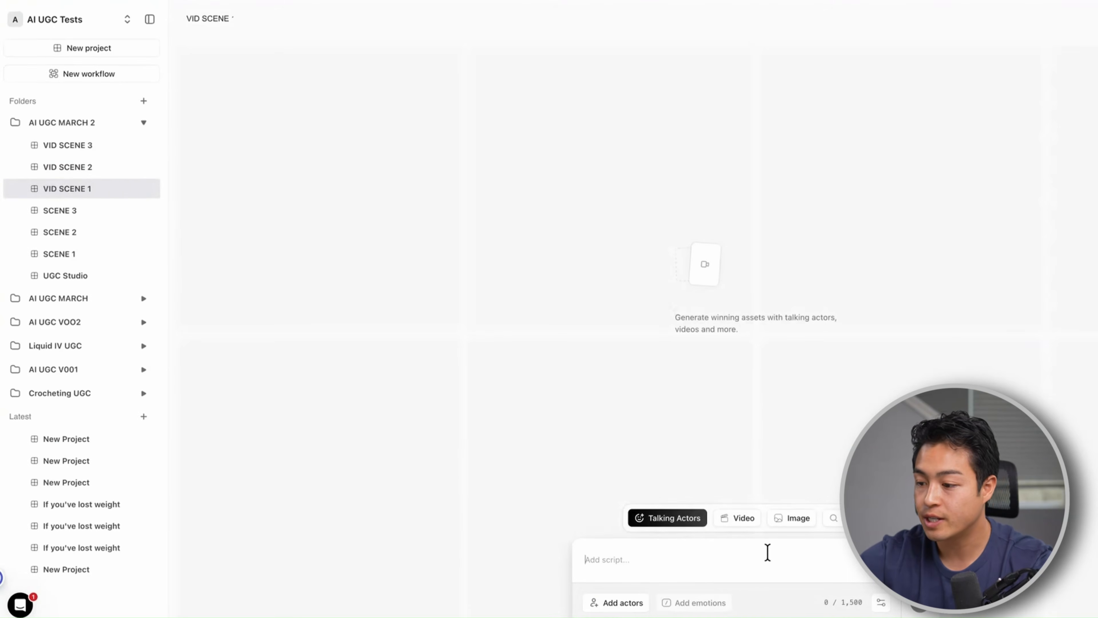
left_click(832, 518)
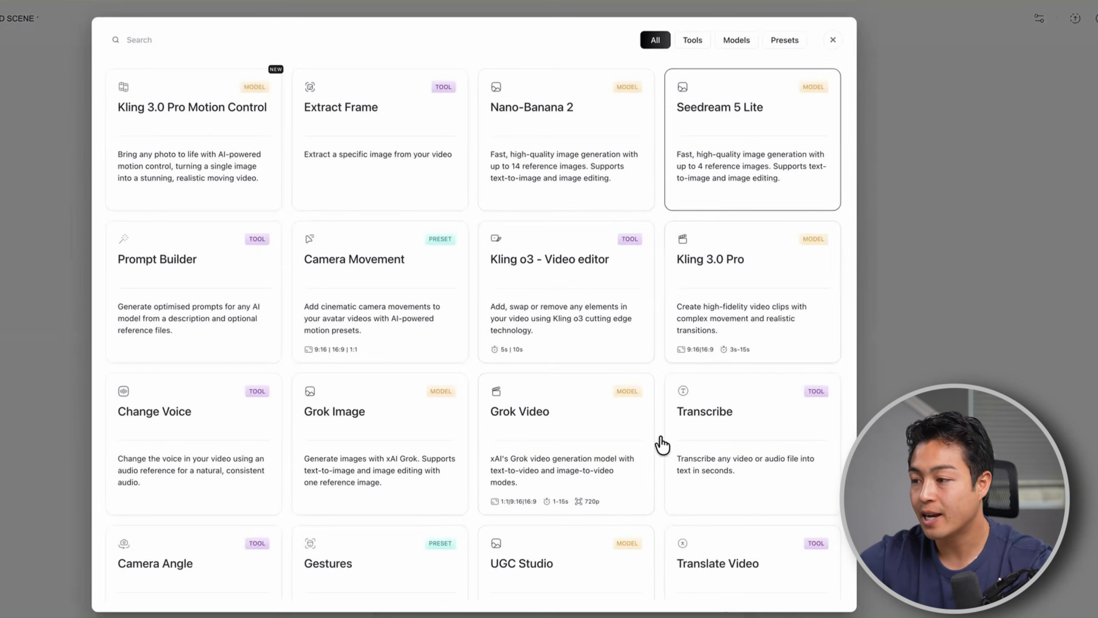
scroll(654, 378, "down", 15)
left_click(393, 422)
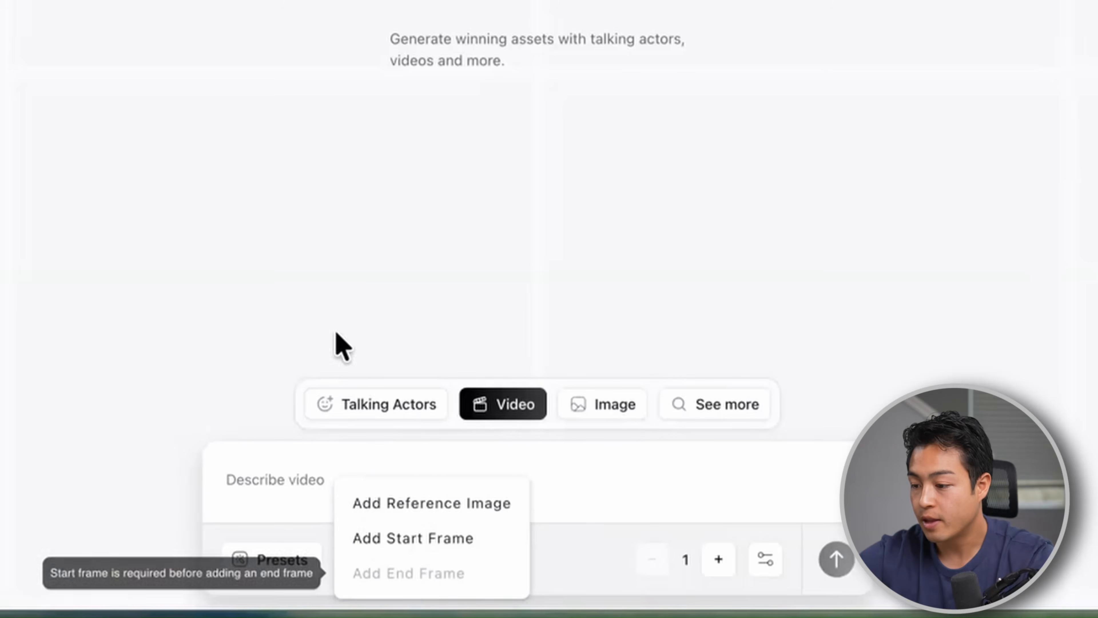
Generate one video using the downloaded SCENE 1 image as start frame and the pasted prompt about the woman lifting the tube to show its label
left_click(435, 538)
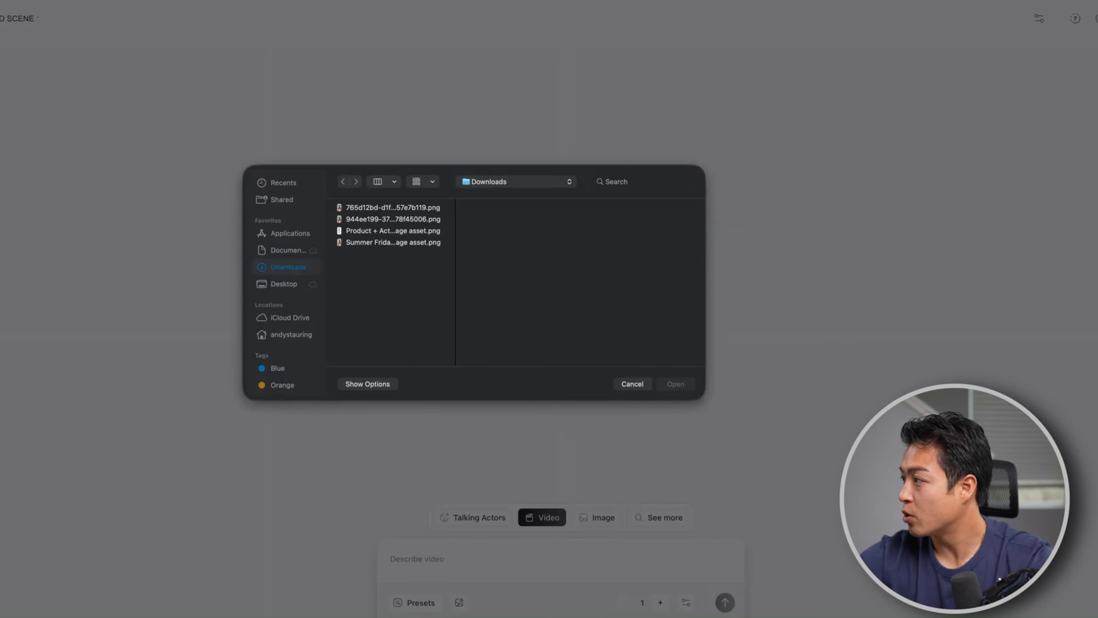
left_click_drag(1094, 329, 528, 276)
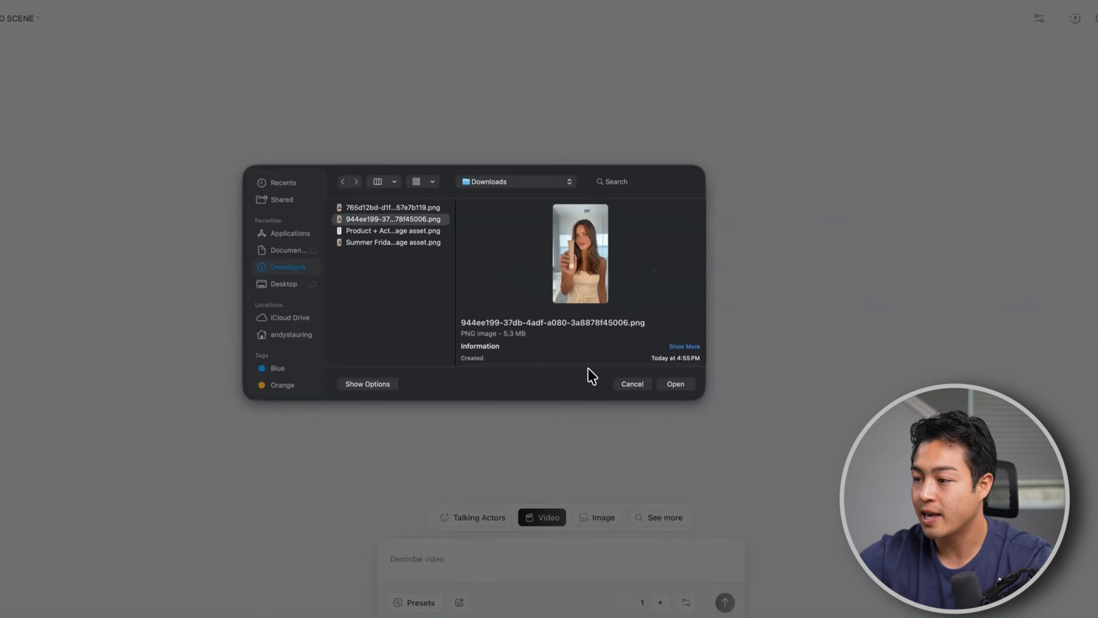
left_click(668, 384)
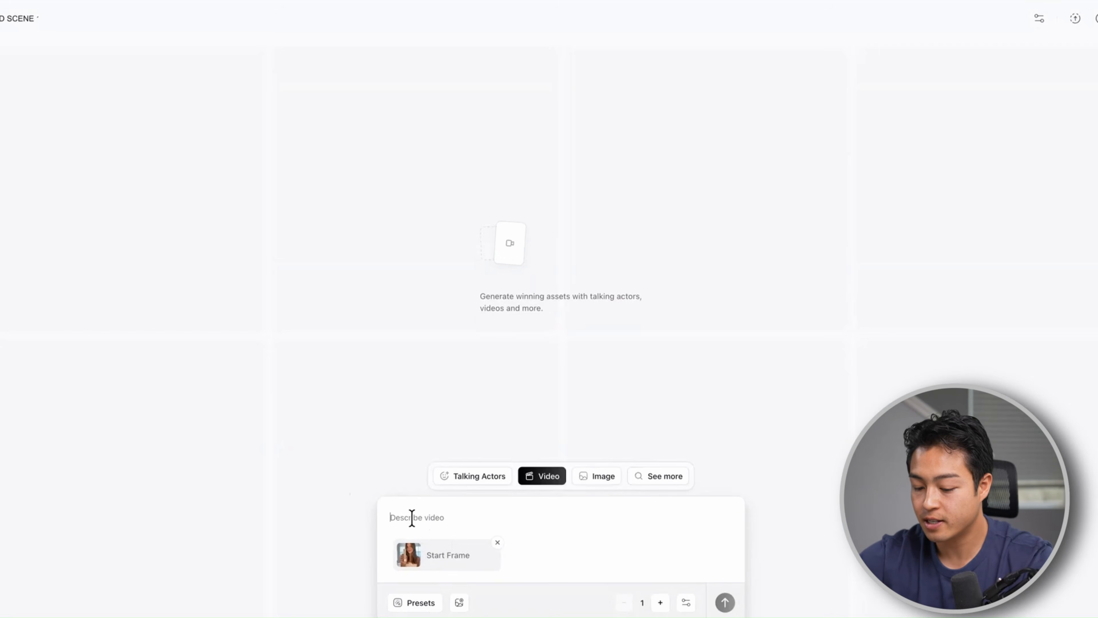
type("Woman holding lip balm tube toward camera, she lifts it slightly to show the label, warm natural smile, subtle head tilt, soft bathroom lighting, smooth natural movement, looking directly at camera, handheld iPhone feel, authentic UGC, she says: \"I cannot believe I just found this\"  Voice: warm, natural, conversational American female in her mid 20s, enthusiastic but not over the top, sounds like she's talking to a friend, natural pacing with slight pauses")
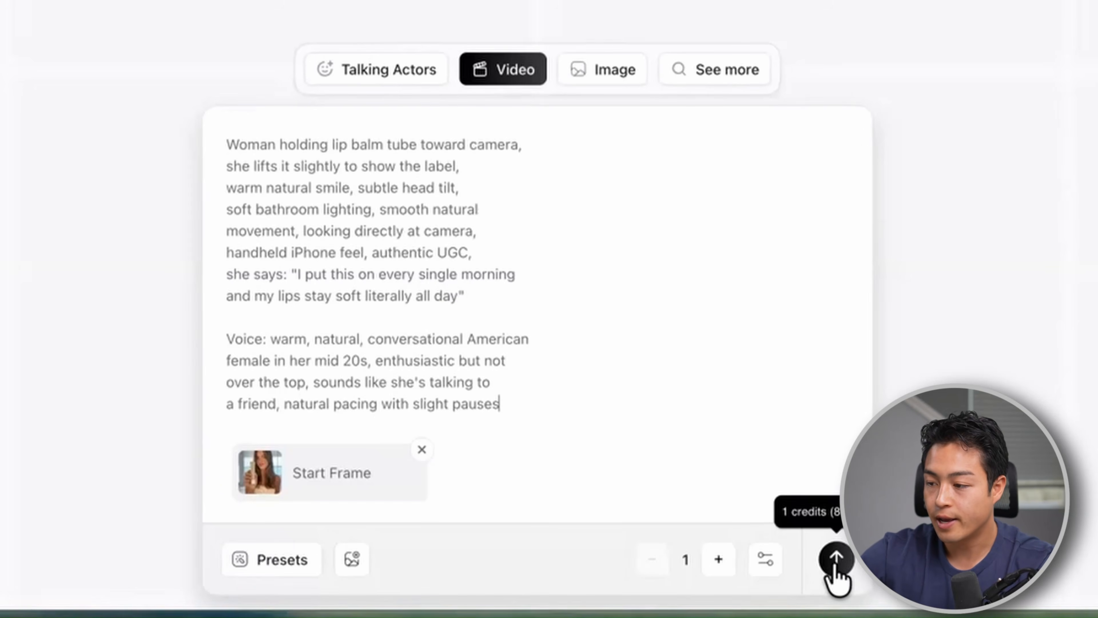
left_click(836, 560)
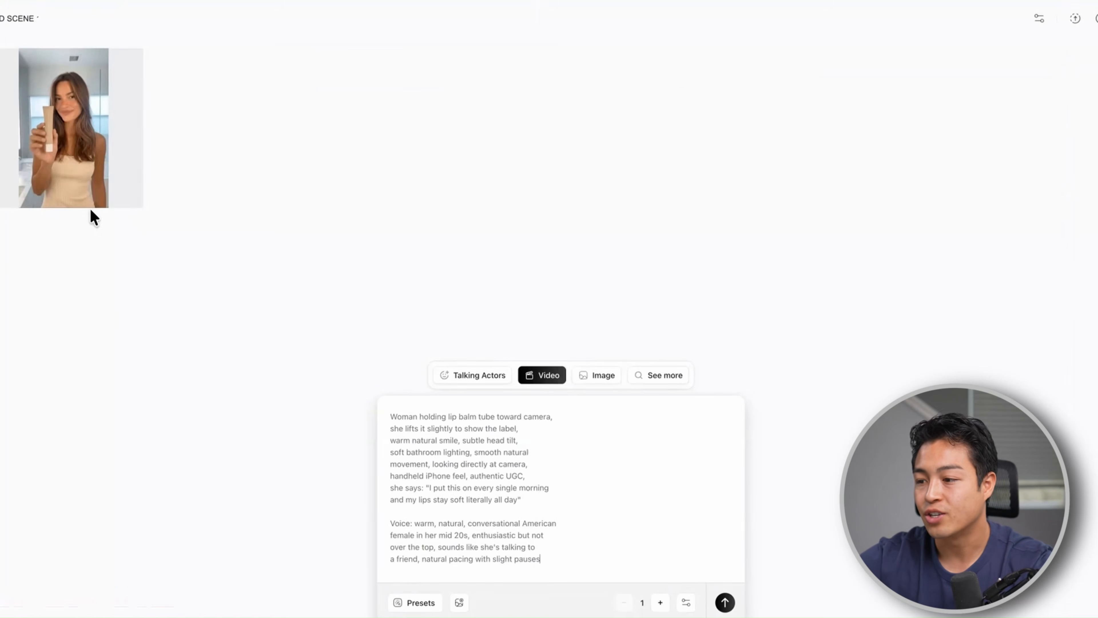
Play the generated VID SCENE 1 clip of the woman presenting the lip balm
left_click(76, 205)
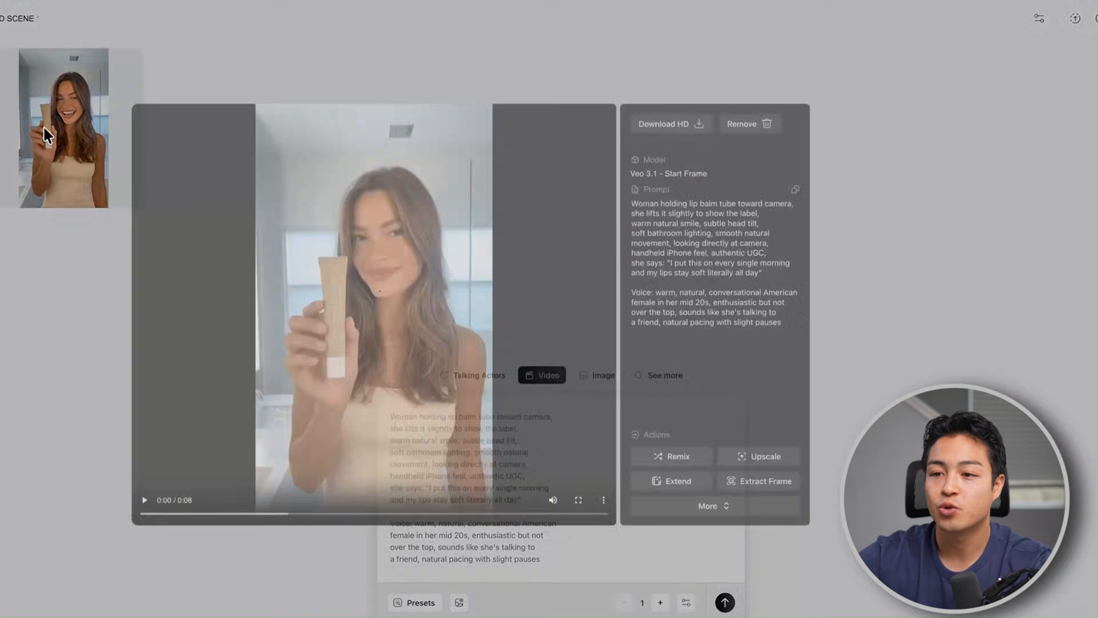
left_click(145, 500)
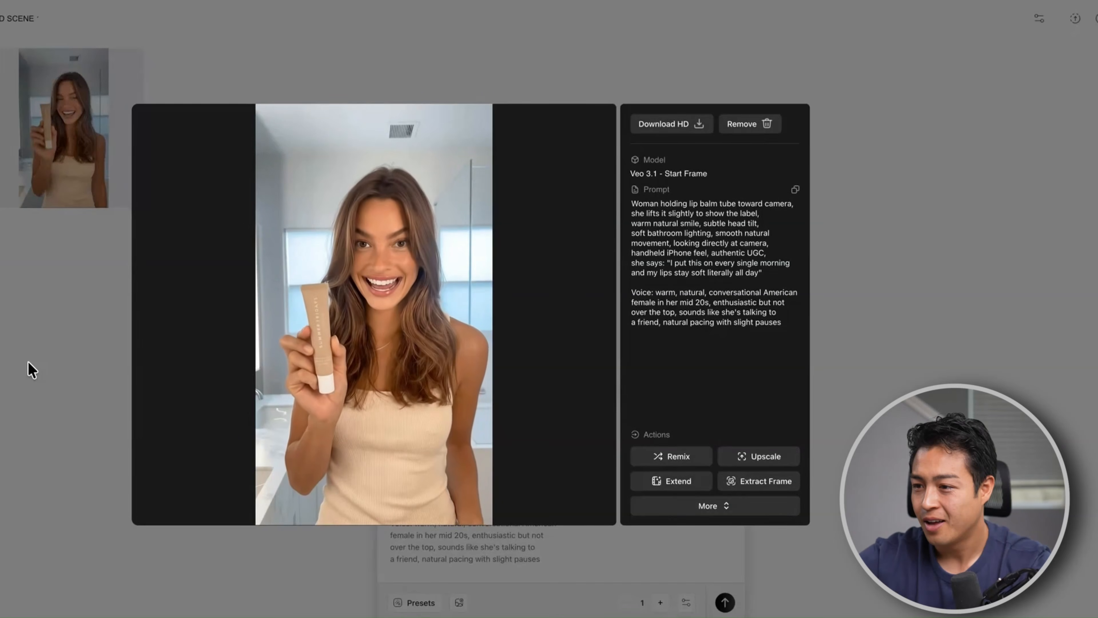
key("space")
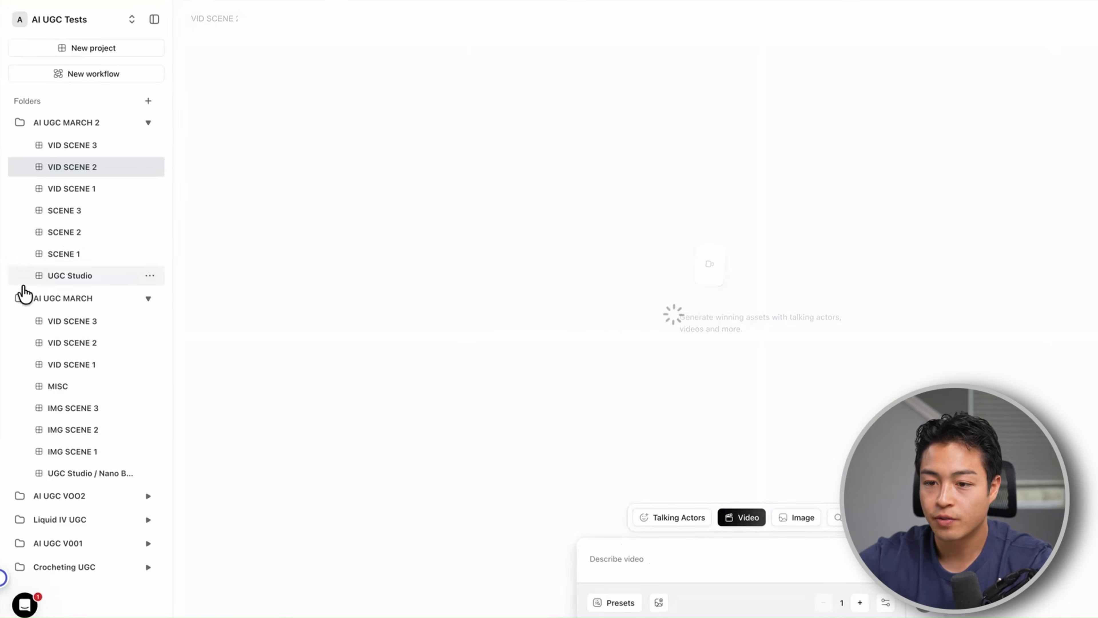
Examine the SCENE 2 images of the woman applying the lip balm to choose a video reference
left_click(54, 233)
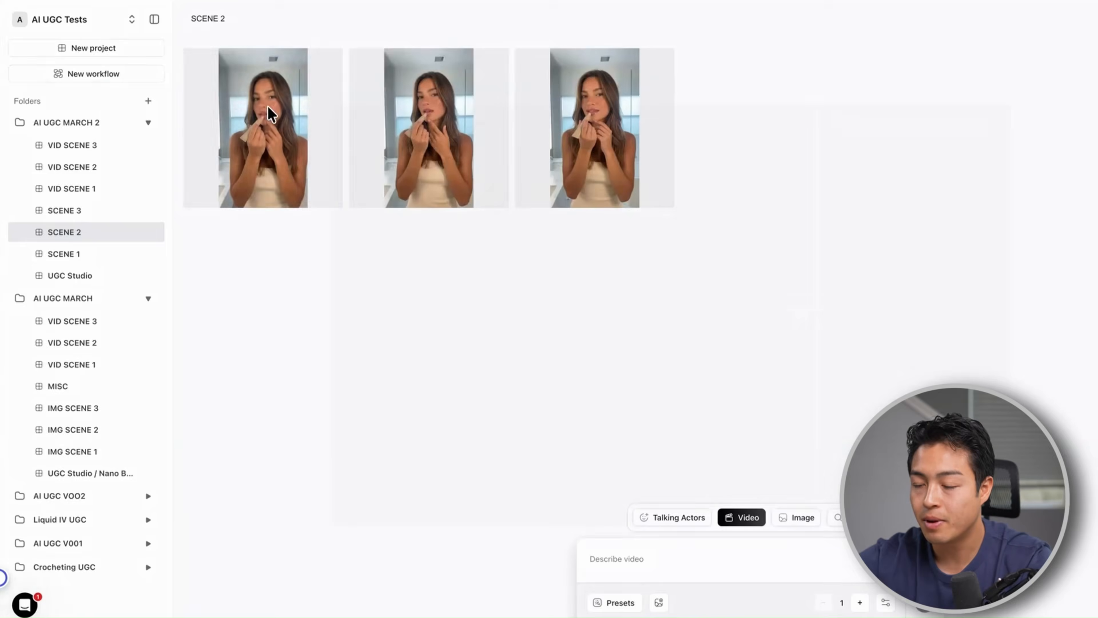
left_click(440, 151)
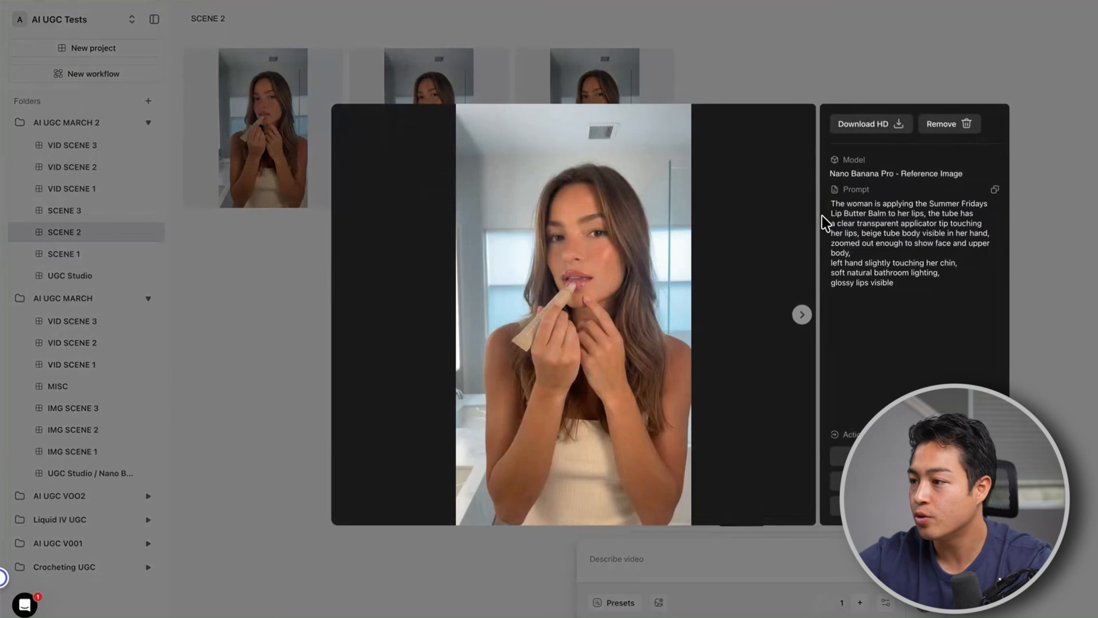
key("Escape")
Open the VID SCENE 2 project and select the Veo 3.1 video model
left_click(92, 167)
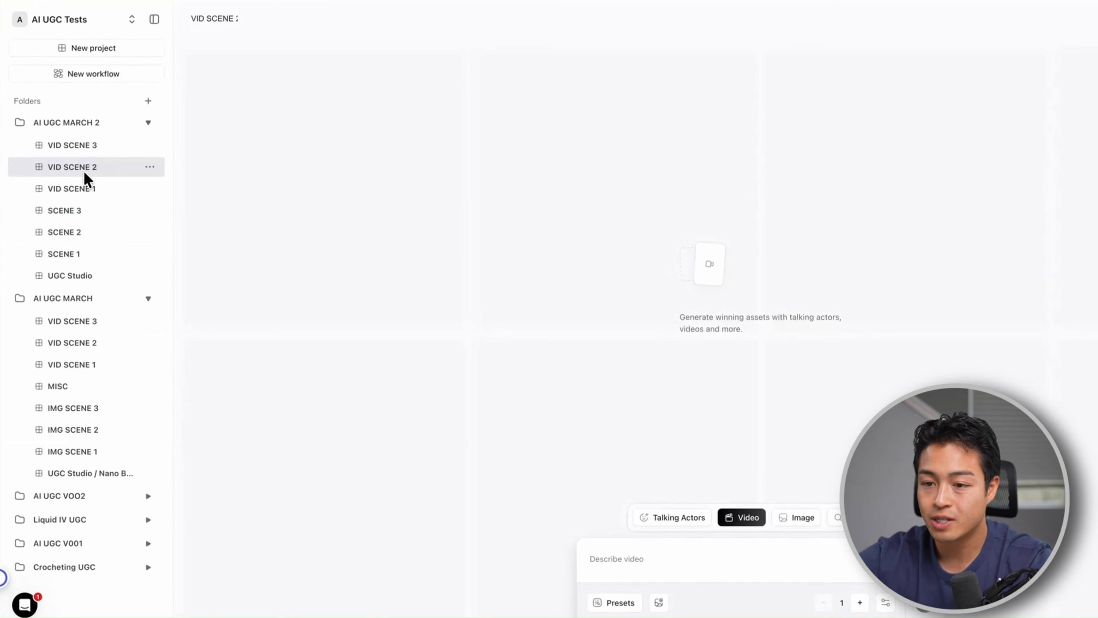
left_click(856, 517)
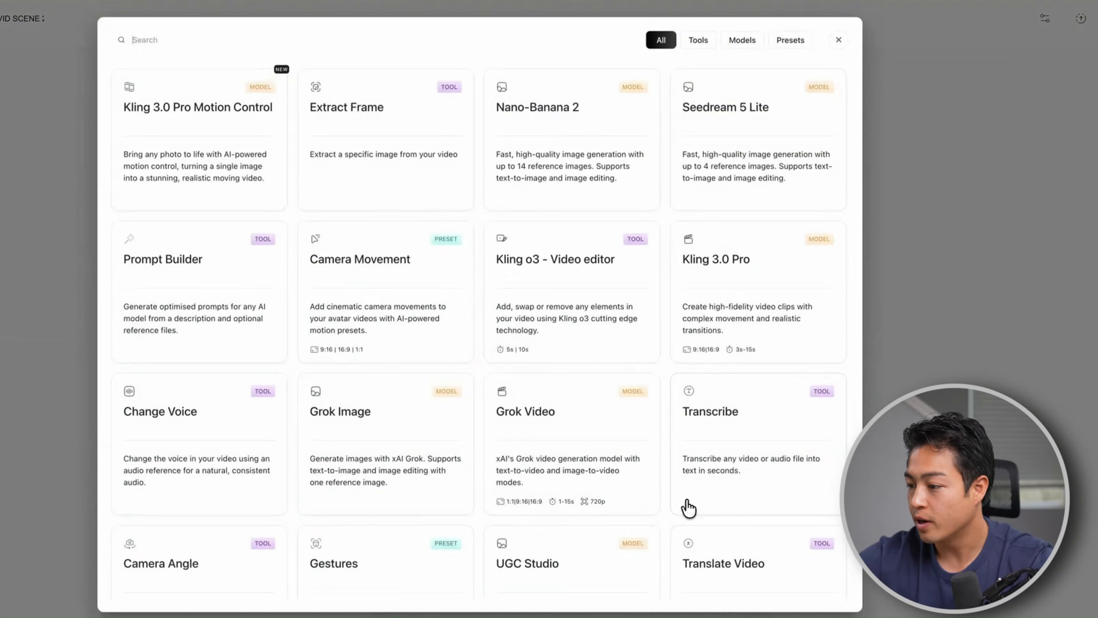
scroll(769, 426, "down", 10)
left_click(385, 359)
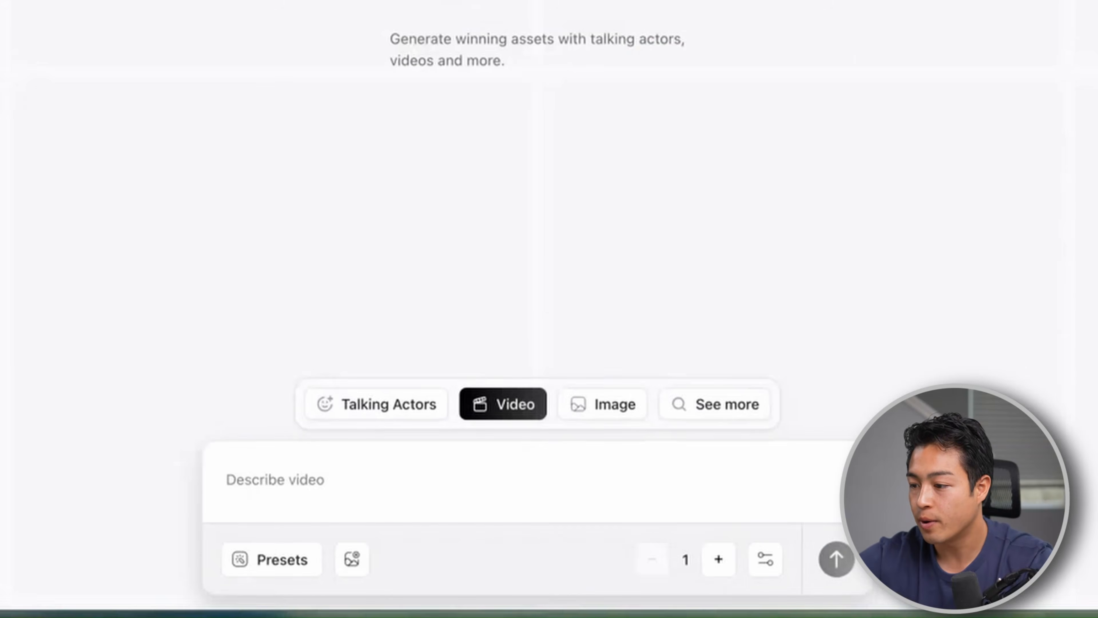
Generate one video using the downloaded SCENE 2 image as reference image and the pasted prompt about the woman applying lip balm, with no captions
left_click(361, 558)
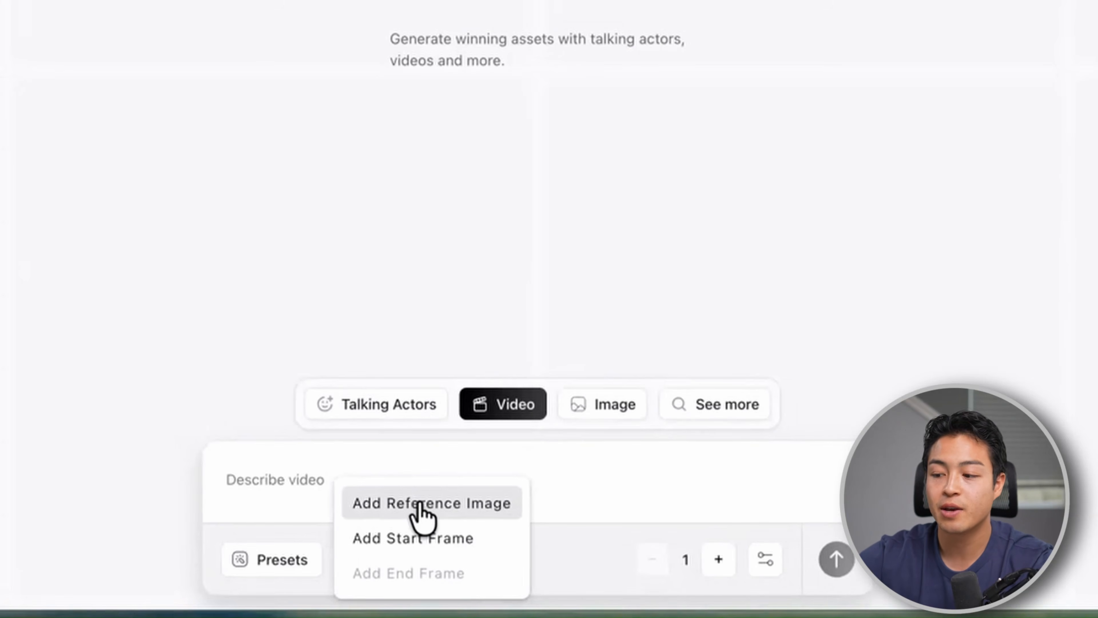
left_click(422, 515)
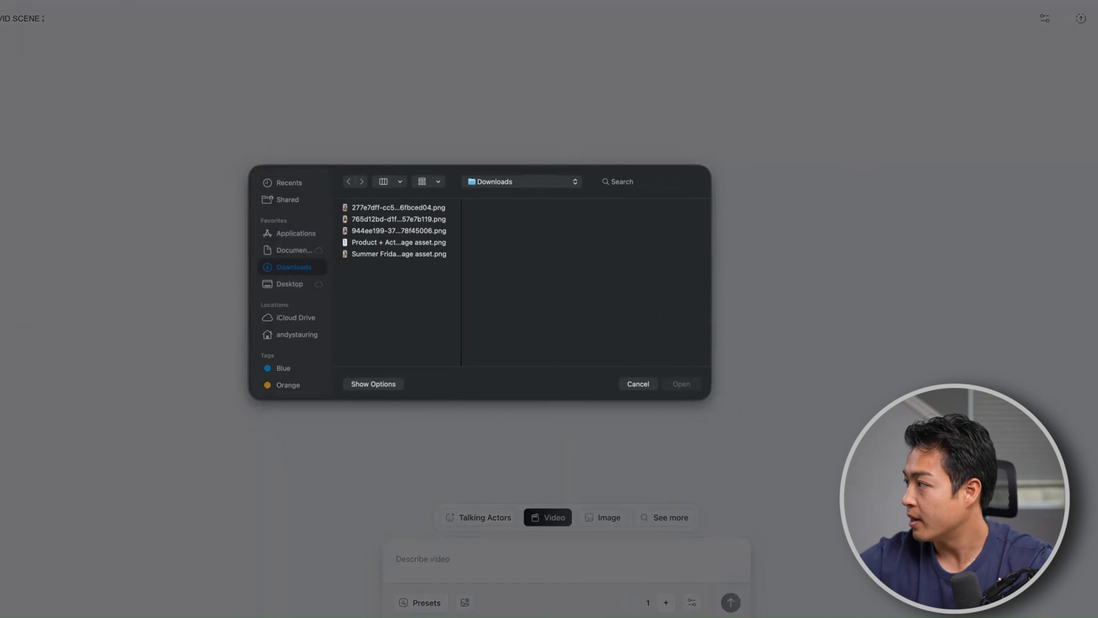
left_click_drag(1094, 265, 677, 260)
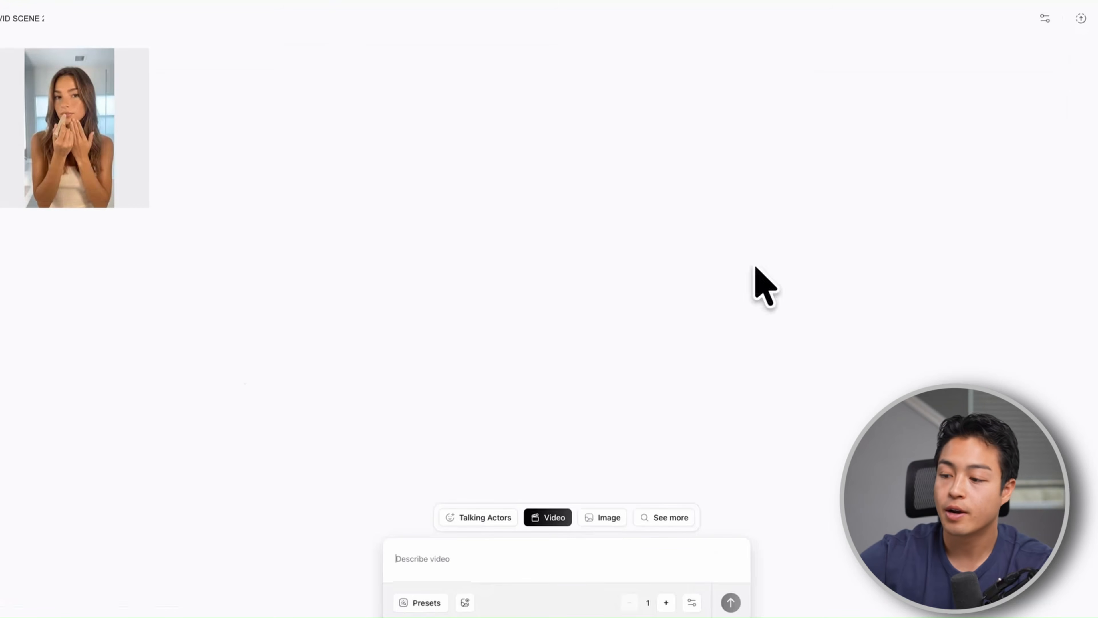
Play the generated VID SCENE 2 clip of the woman applying the lip balm
mouse_move(135, 185)
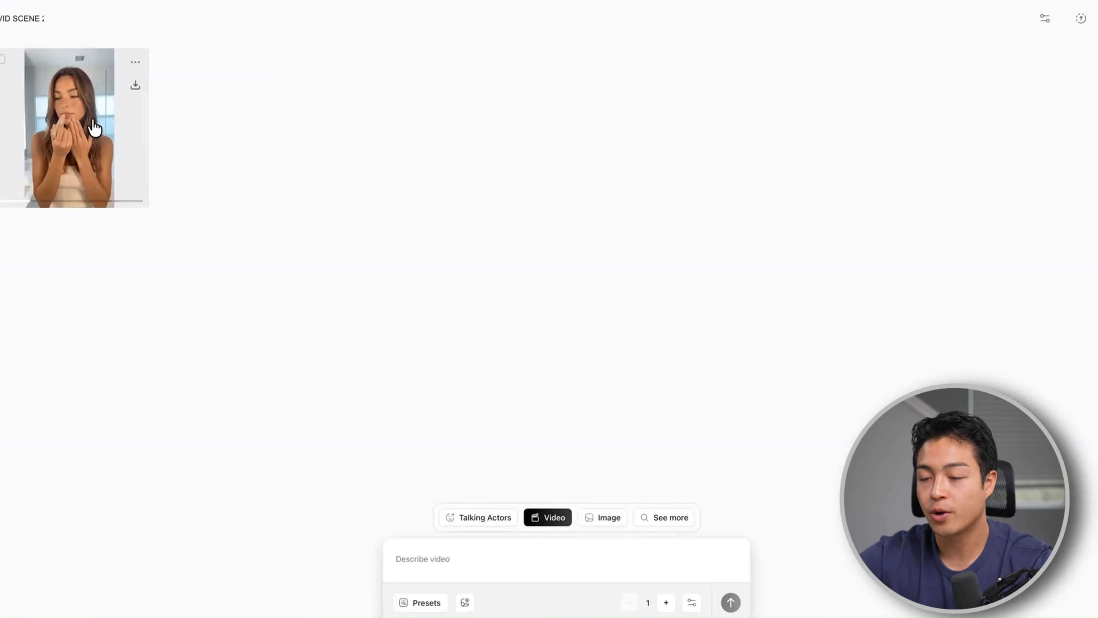
left_click(94, 127)
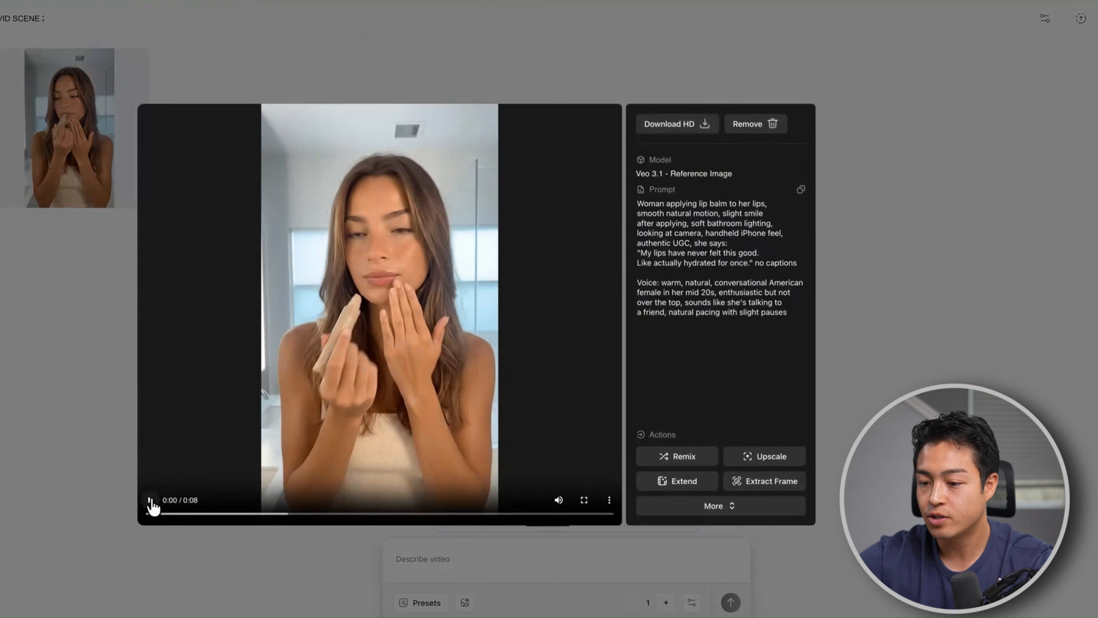
left_click(150, 502)
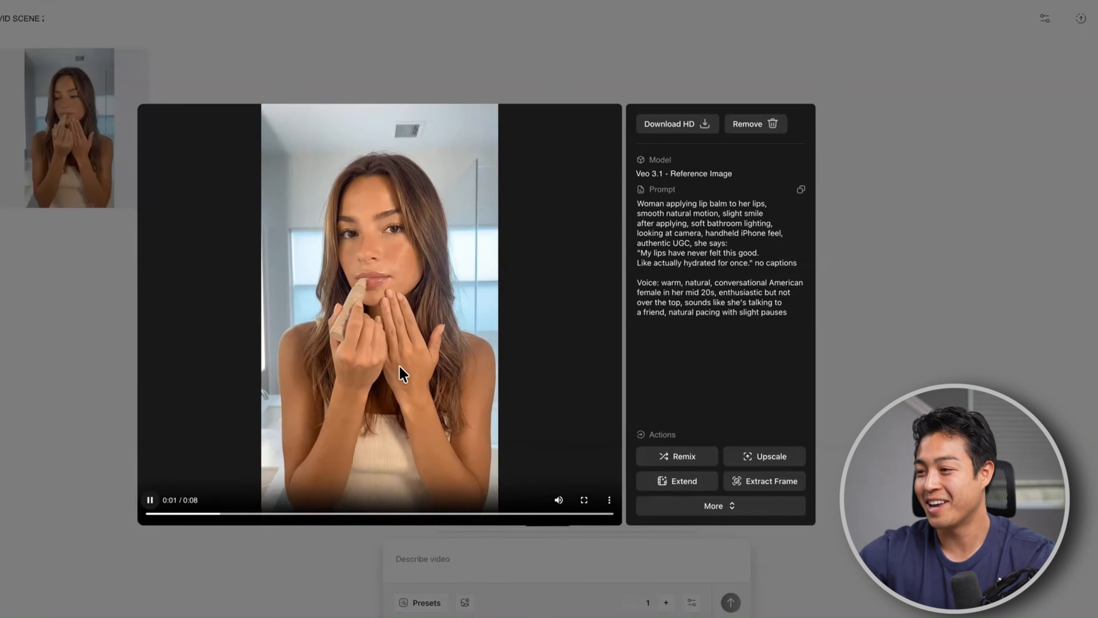
left_click(150, 501)
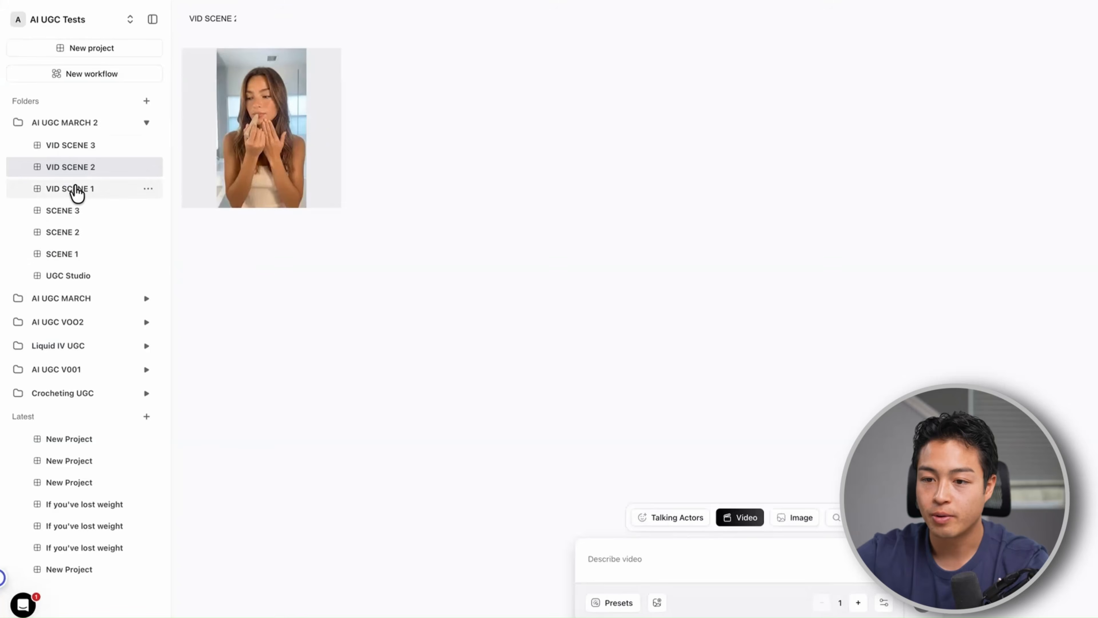
Review the SCENE 3 images and select the Veo 3.1 video model in the VID SCENE 3 project
left_click(62, 210)
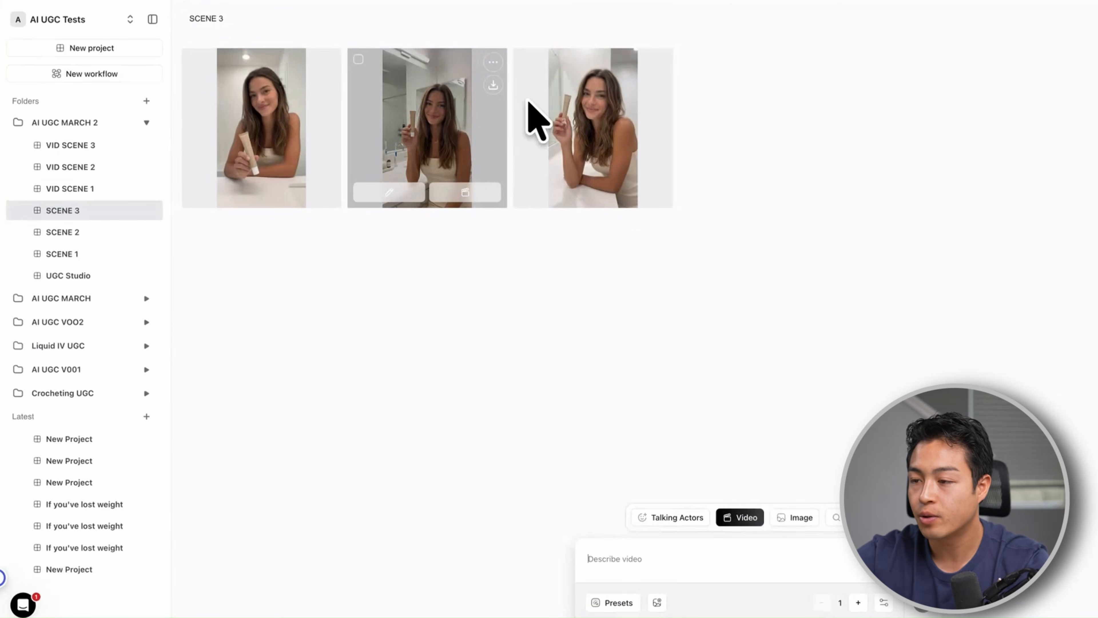
left_click(73, 145)
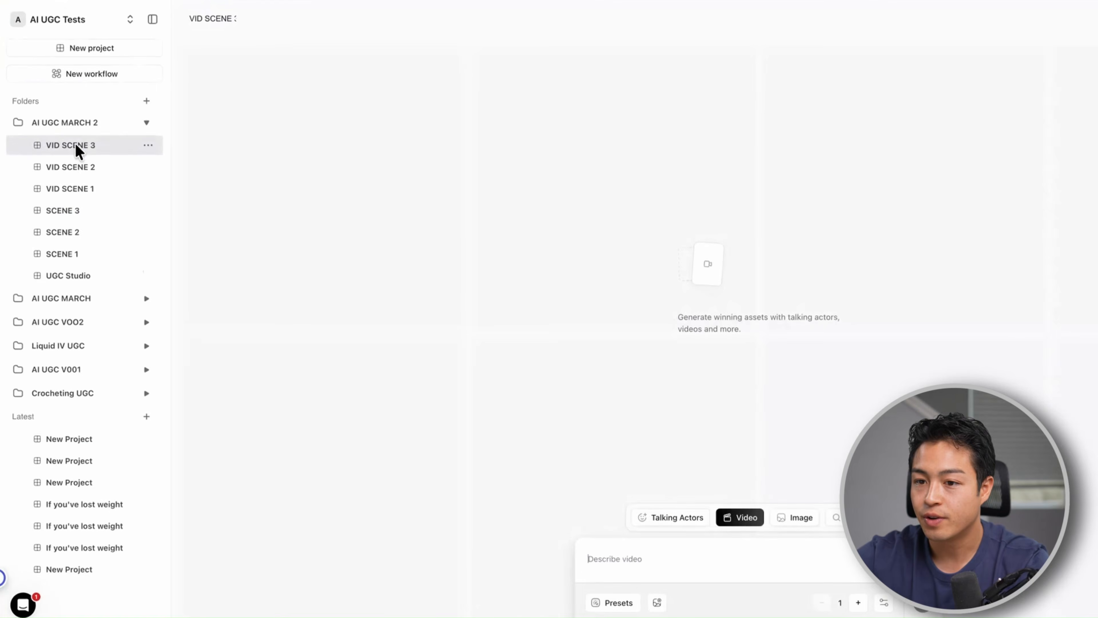
left_click(536, 523)
scroll(428, 389, "down", 15)
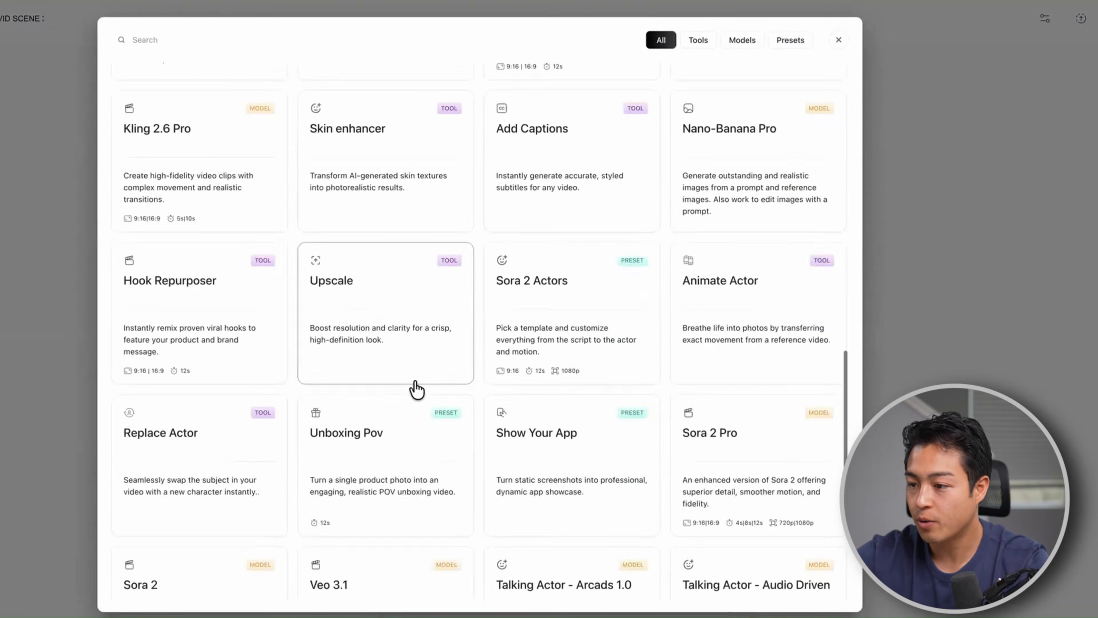
left_click(359, 373)
Generate one video using the downloaded SCENE 3 image as reference image and the pasted prompt about the woman leaning closer with a knowing smile
left_click(465, 602)
left_click(505, 571)
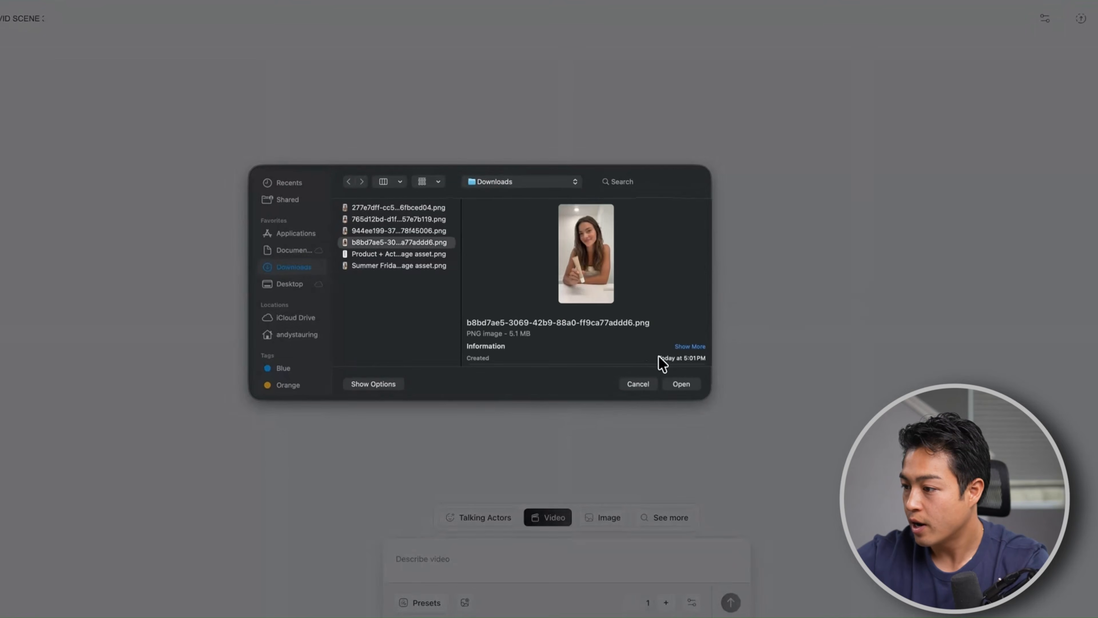
left_click(680, 384)
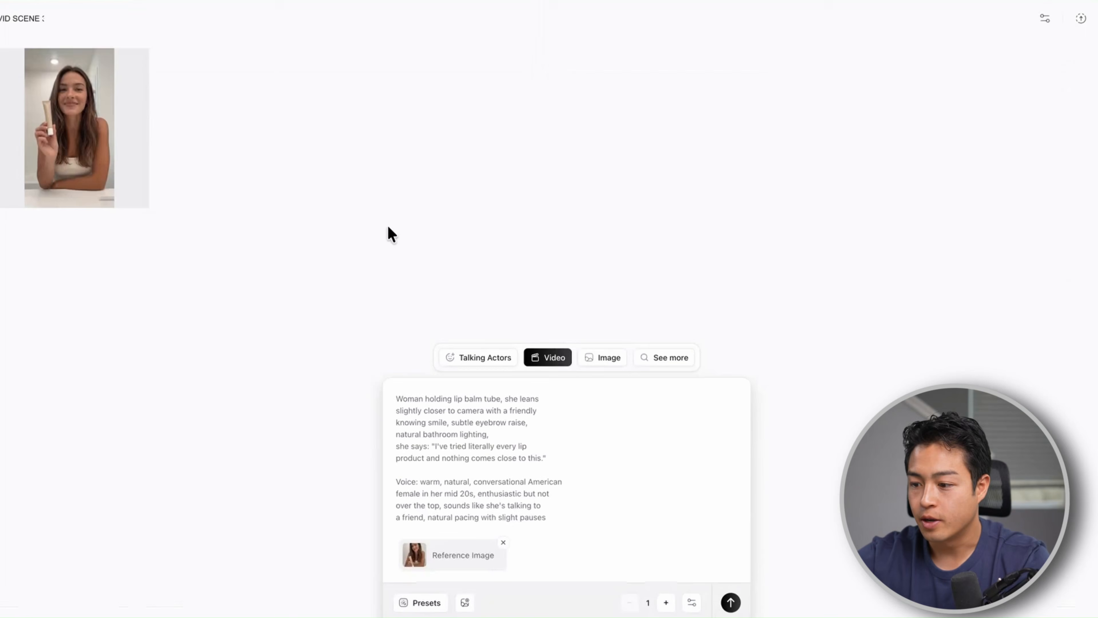
Play the generated VID SCENE 3 clip of the woman at the bathroom counter
mouse_move(115, 199)
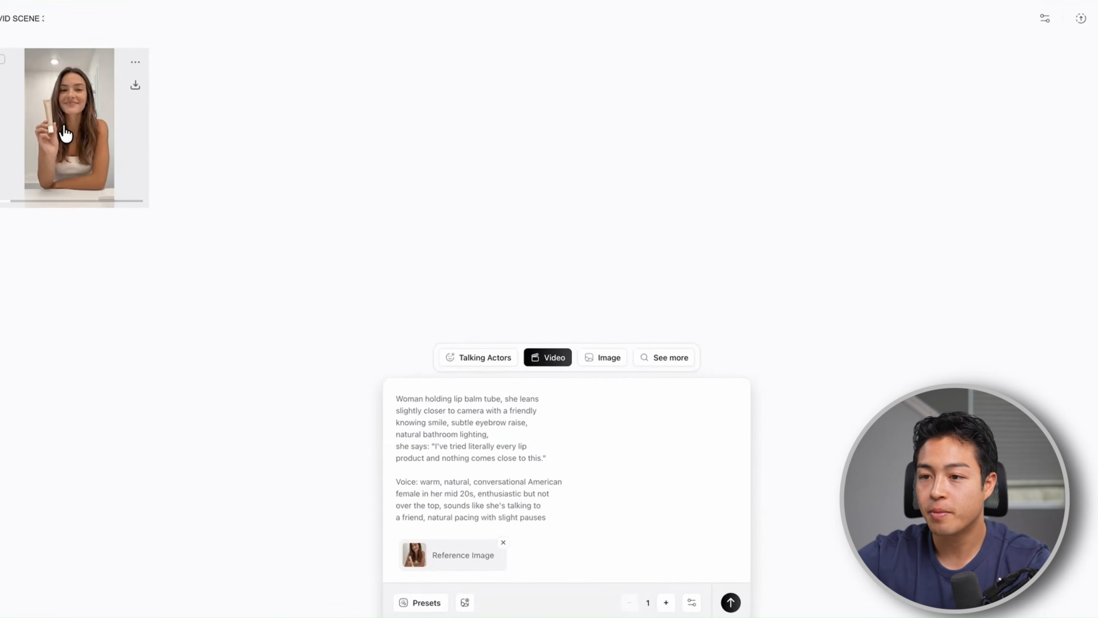
left_click(65, 134)
left_click(149, 500)
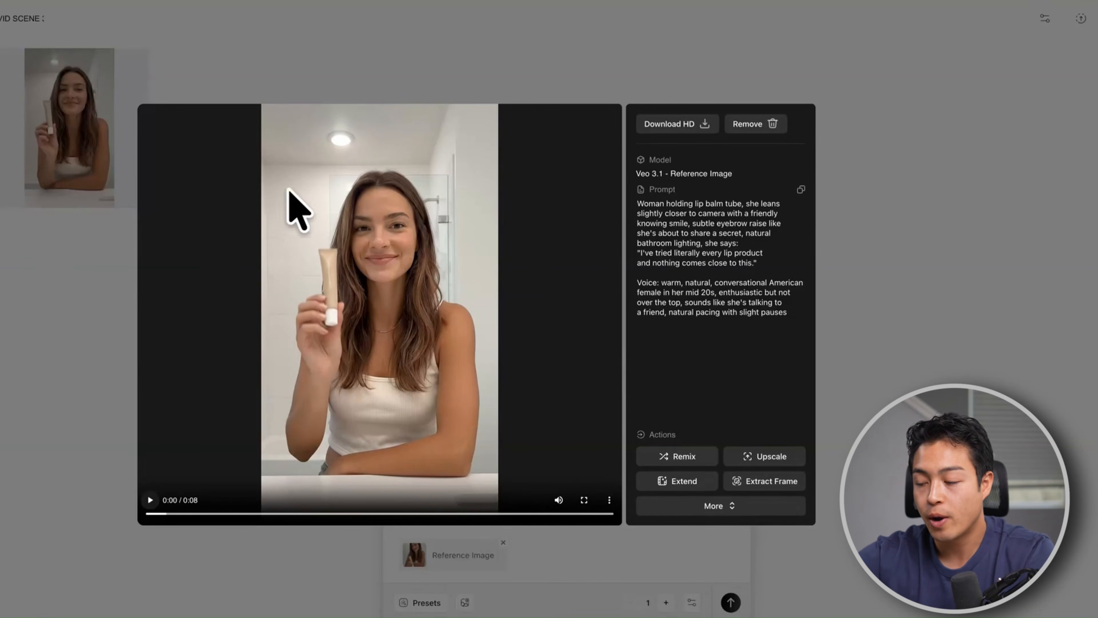
Remix the VID SCENE 3 clip, loading its prompt and reference image for a new generation
left_click(685, 457)
left_click(540, 349)
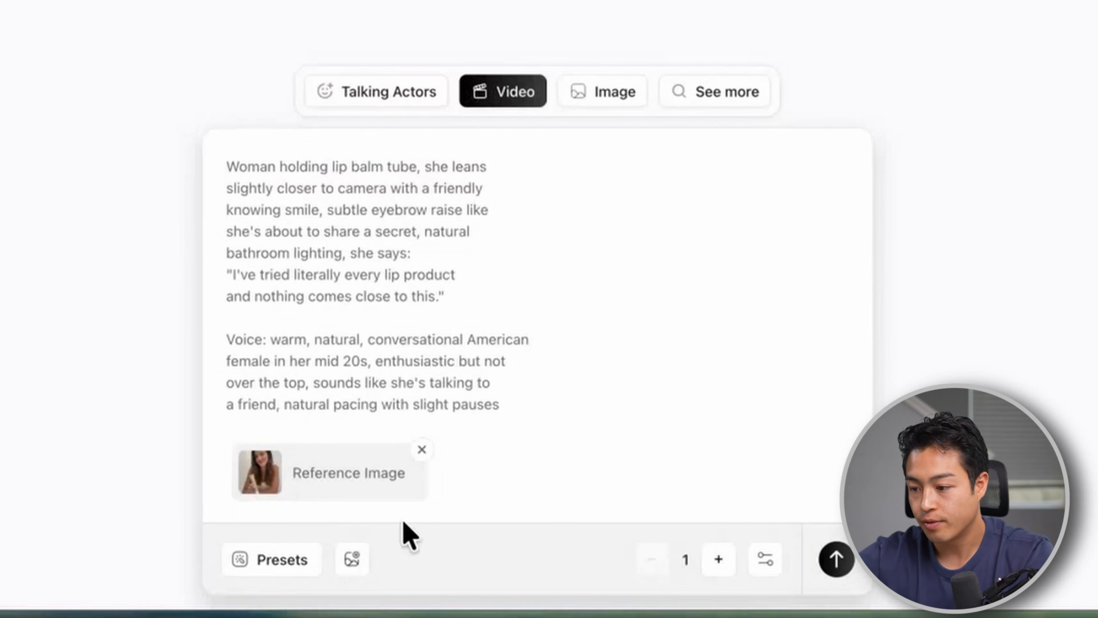
left_click_drag(248, 168, 369, 380)
left_click(369, 380)
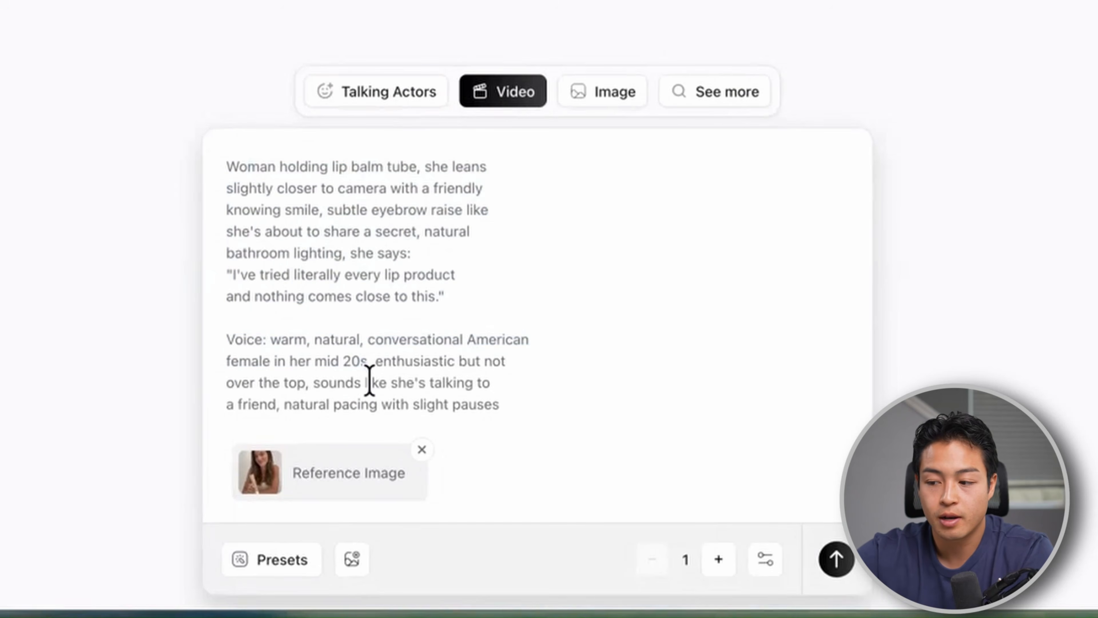
left_click_drag(235, 150, 267, 179)
left_click(276, 189)
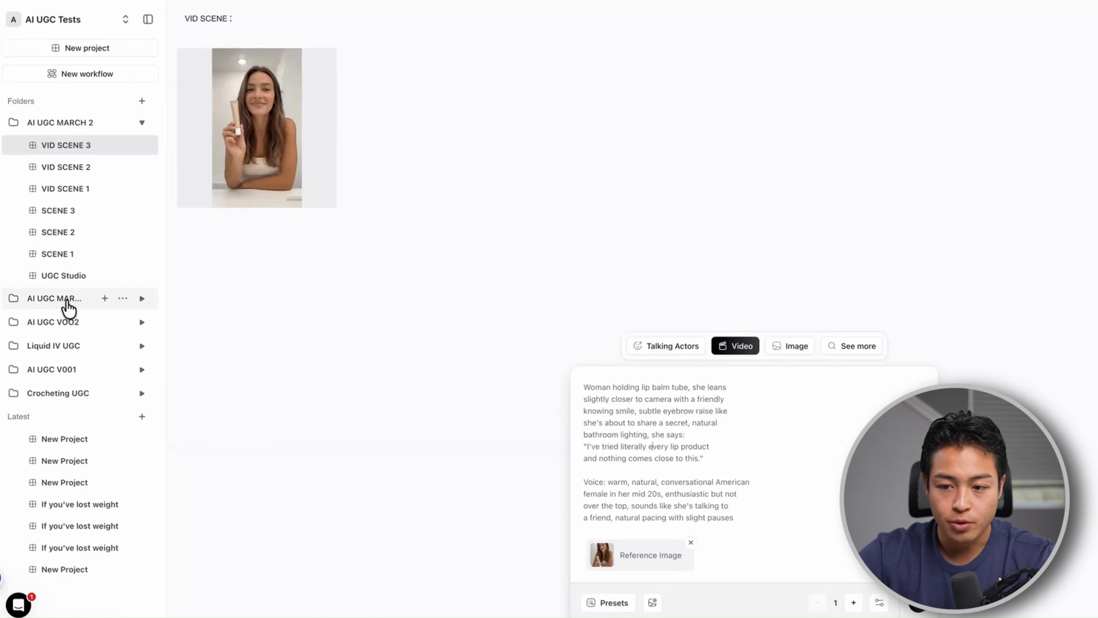
Open the MISC project in the AI UGC MARCH folder and examine the close-up video of lip balm being applied
left_click(67, 302)
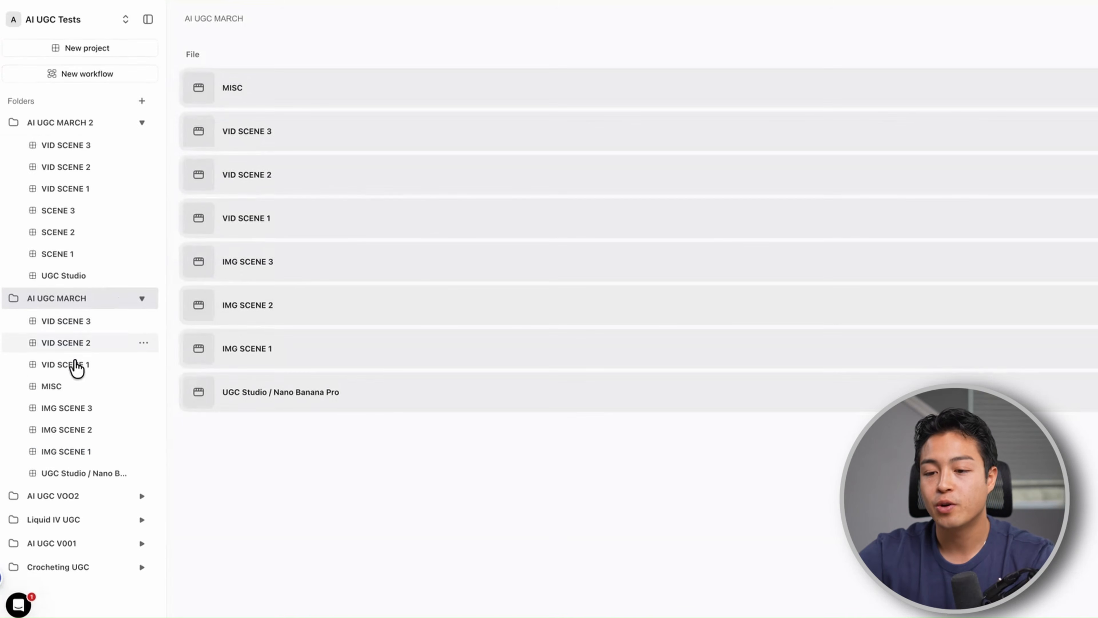
left_click(65, 386)
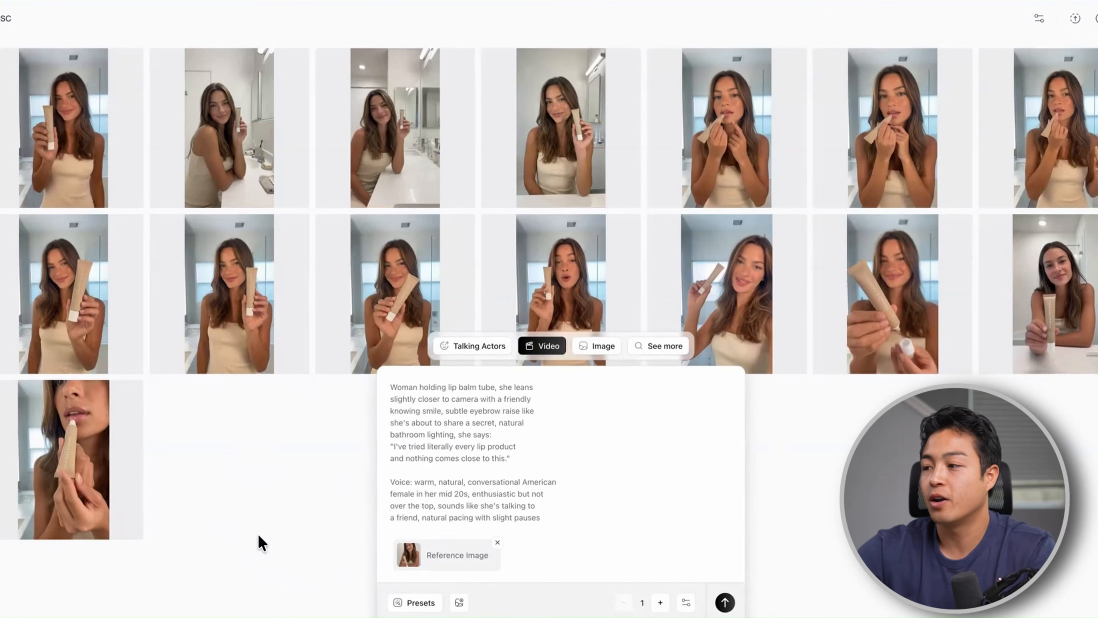
left_click(86, 464)
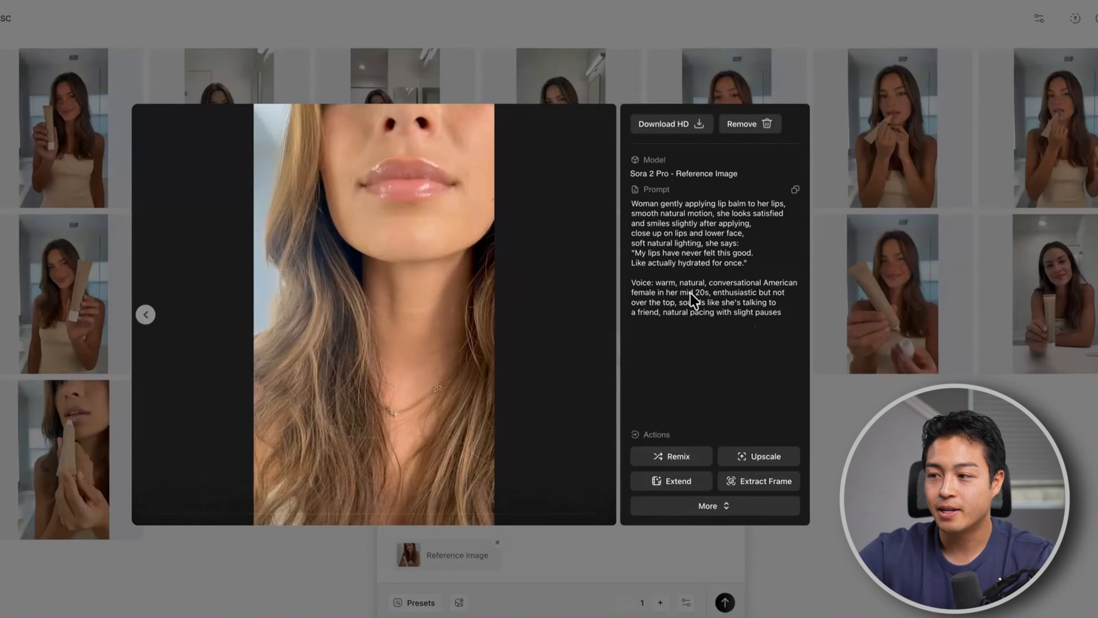
left_click(835, 388)
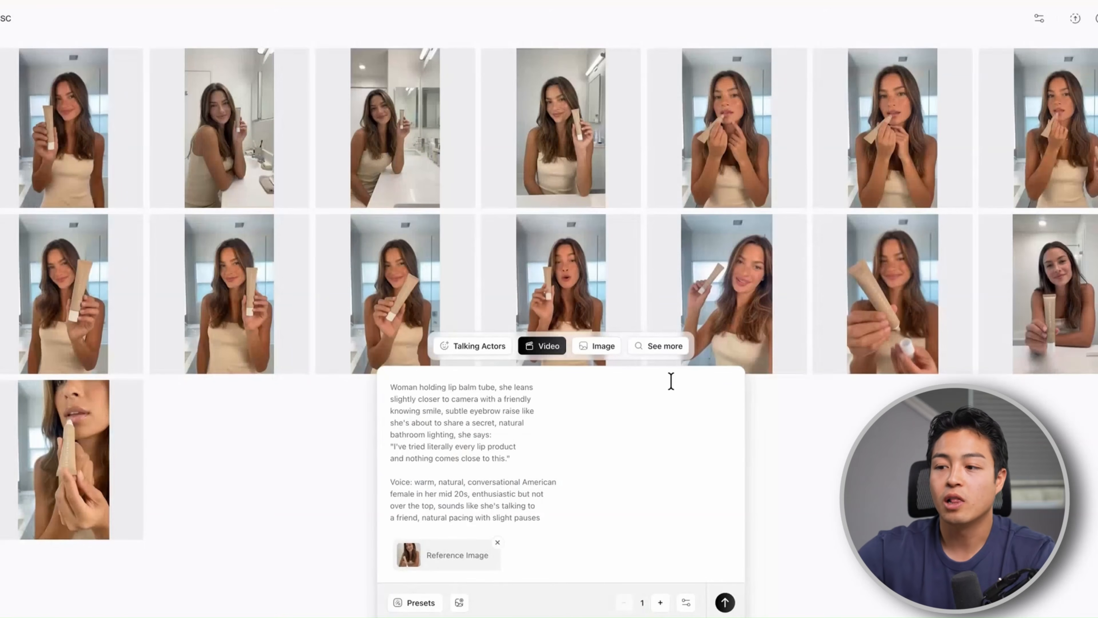